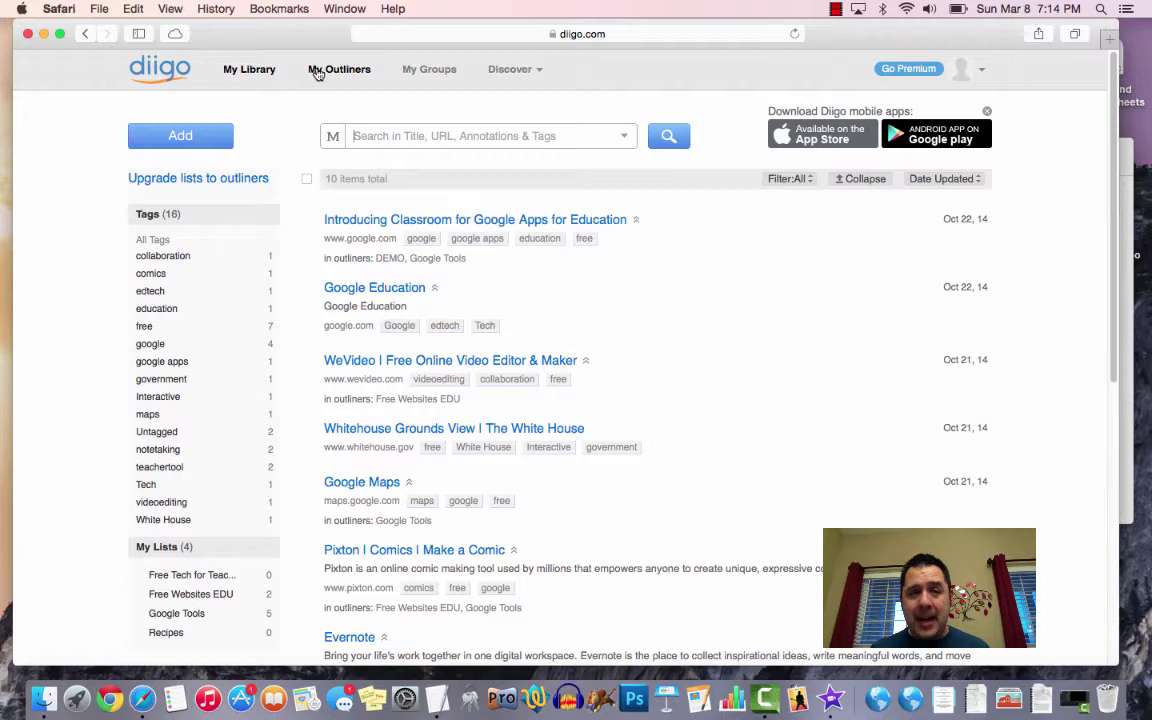
# Step: Create a new outliner from My Outliners, titled 'Apple iPad Apps'
pyautogui.click(318, 70)
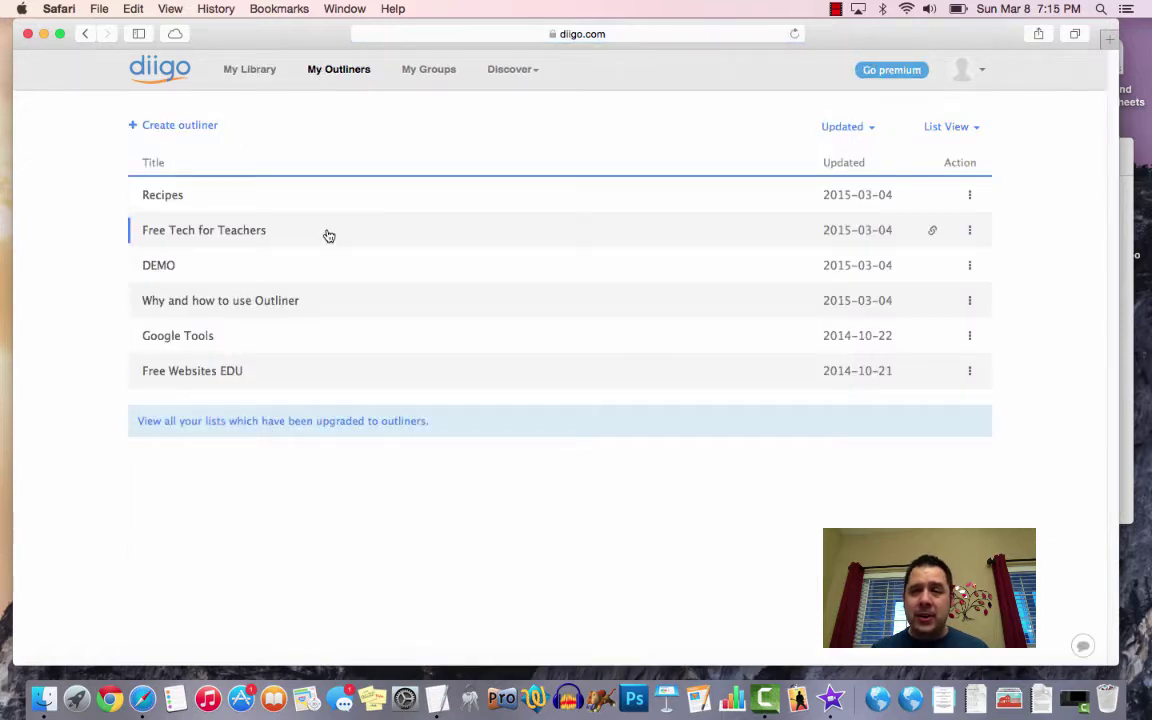
pyautogui.click(150, 126)
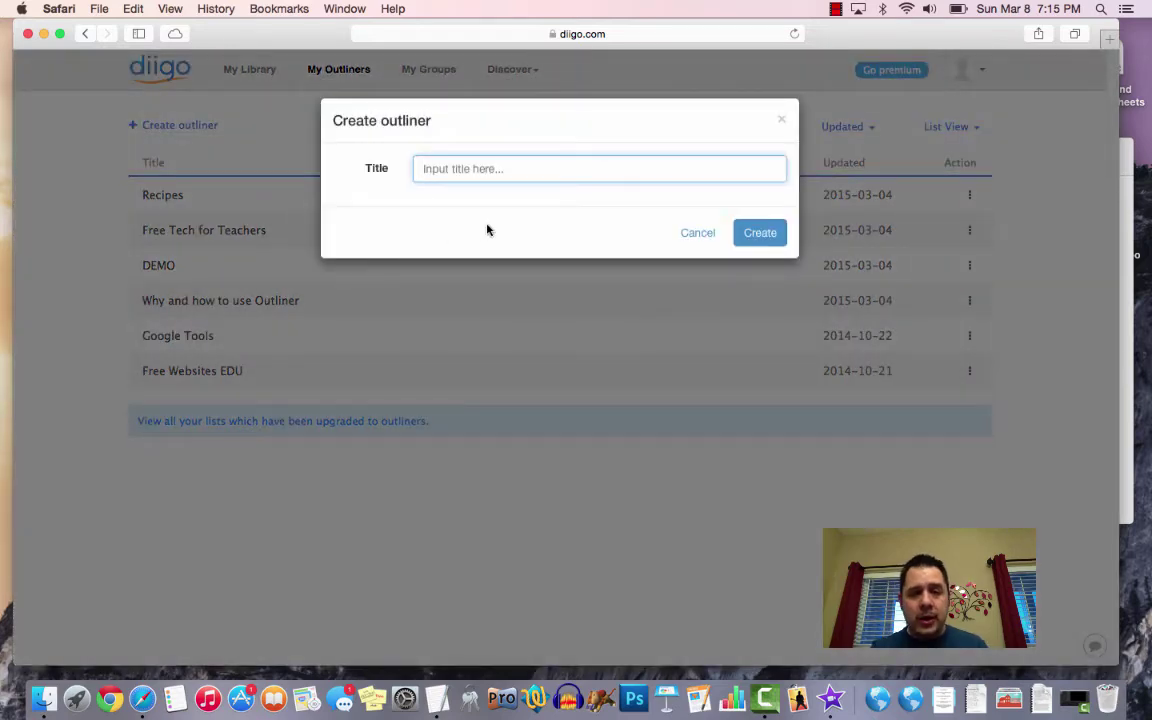
pyautogui.write('Apple ')
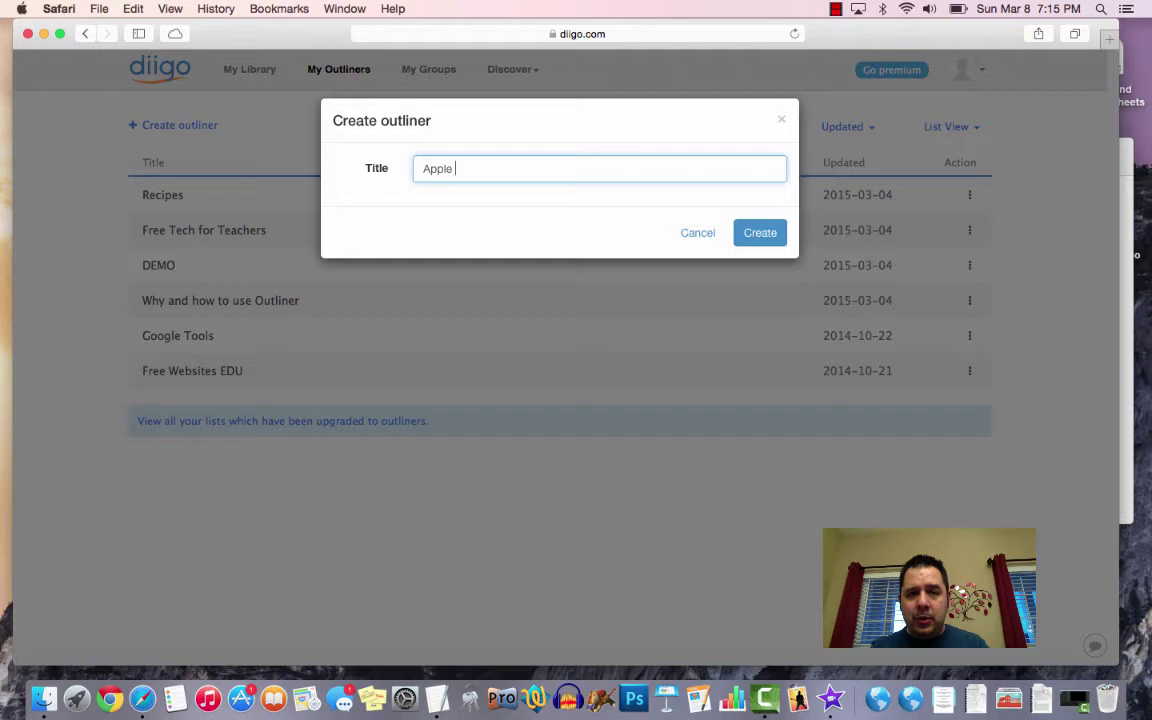
pyautogui.write('iPad App')
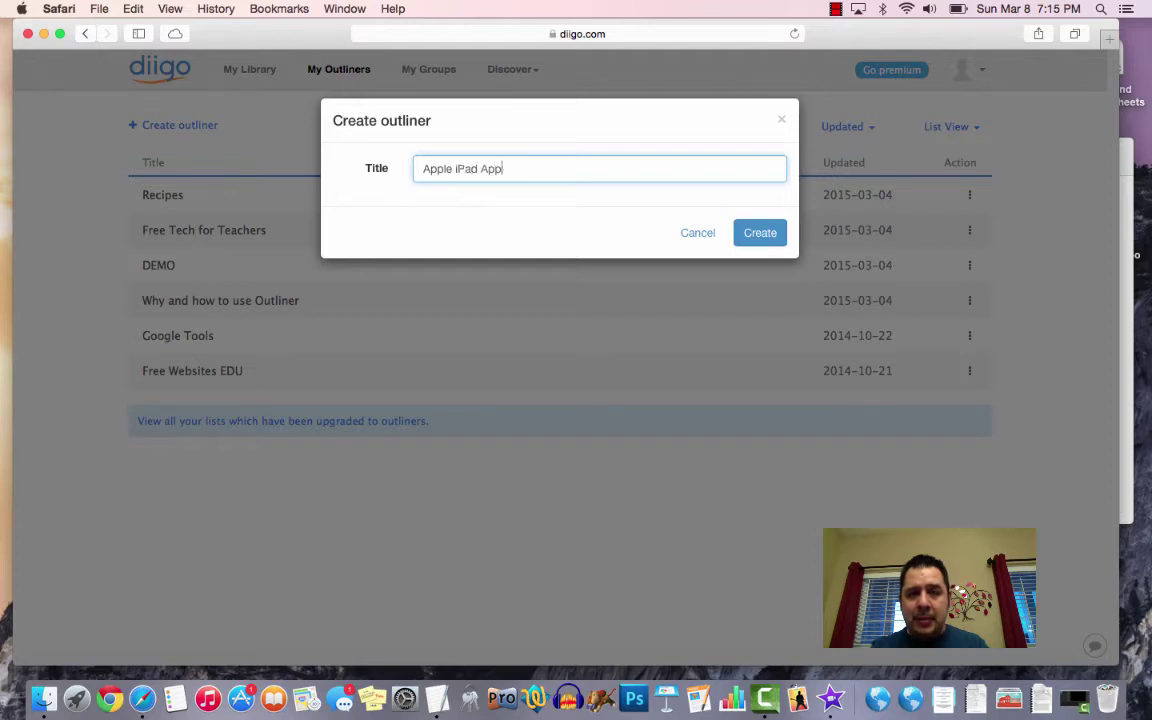
pyautogui.write('s')
pyautogui.click(760, 232)
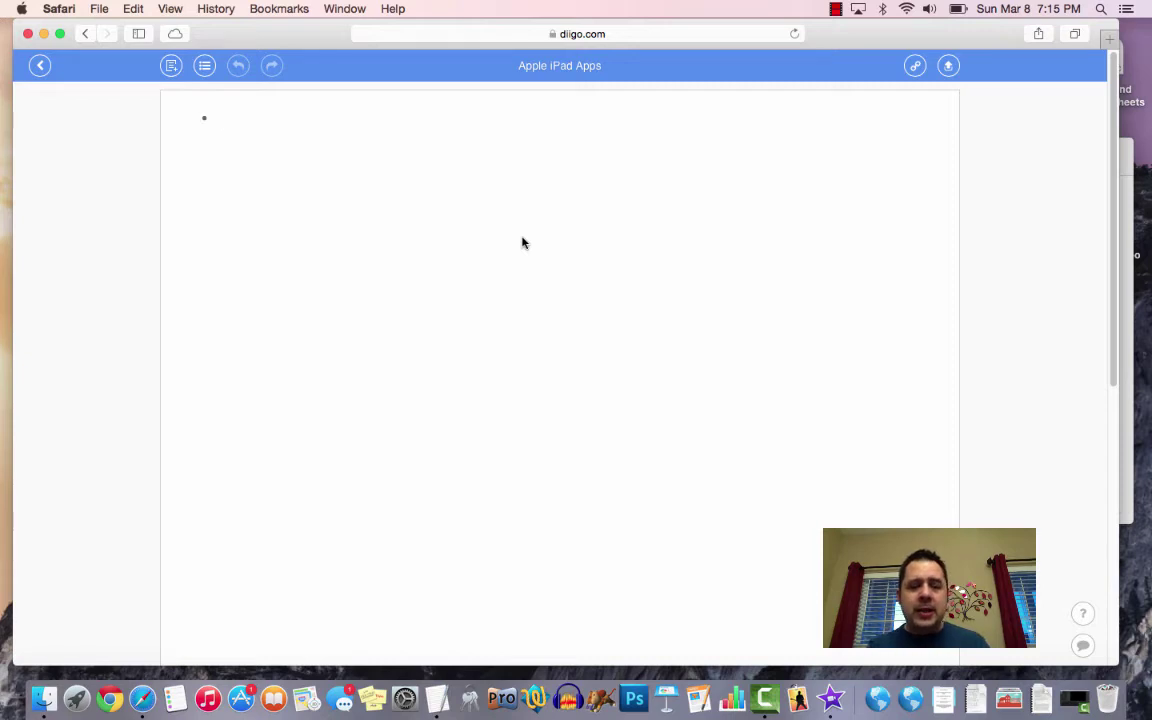
# Step: Enter 'Apple iPad Apps' as the top bullet, nest 'Free' under it, then nest an empty bullet under Free
pyautogui.write('Apple')
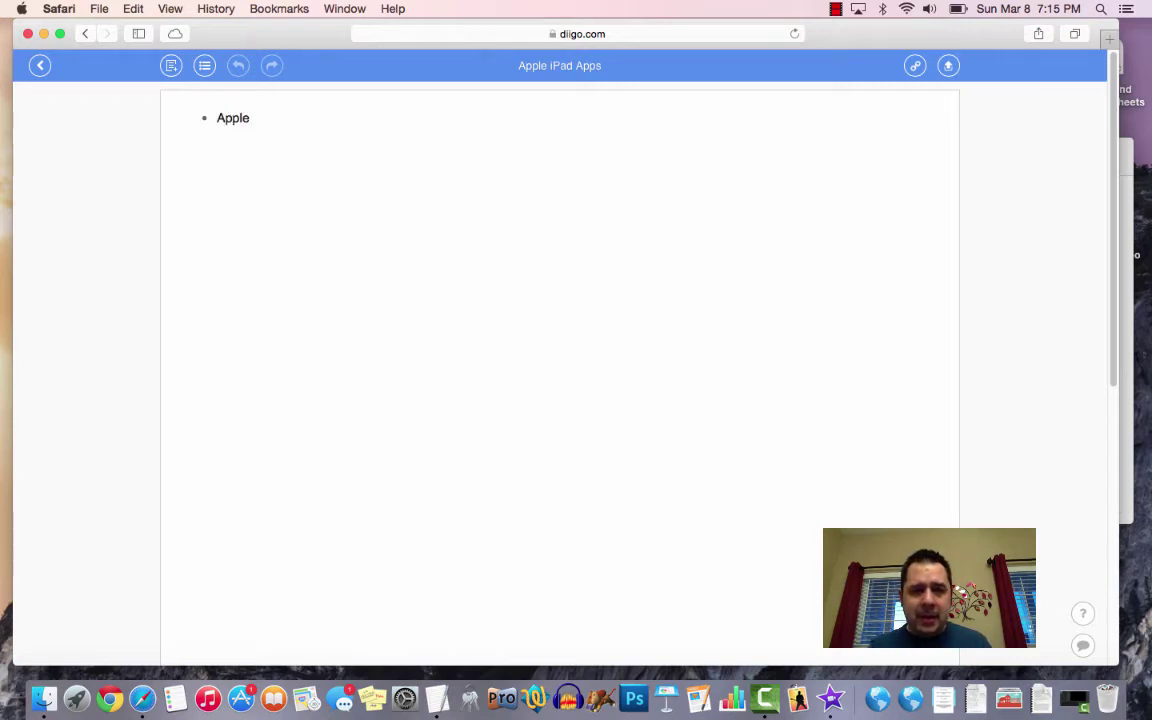
pyautogui.write(' iPad Apps')
pyautogui.press('Return')
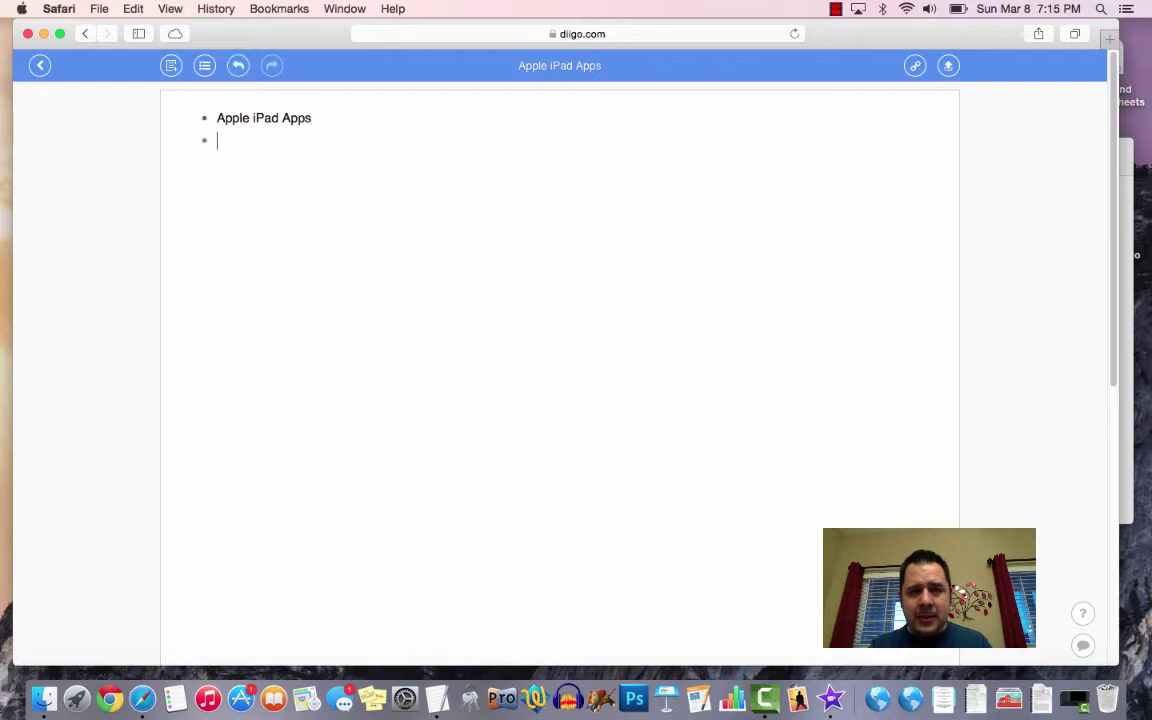
pyautogui.press('Tab')
pyautogui.write('Fre')
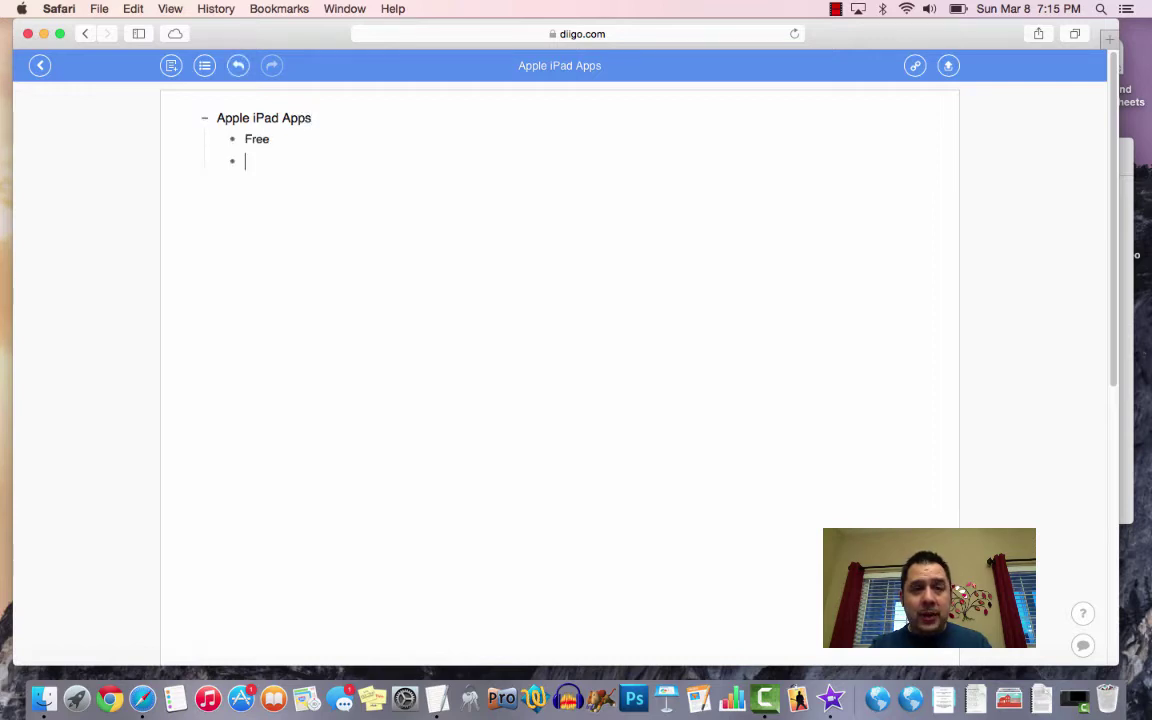
pyautogui.press('Tab')
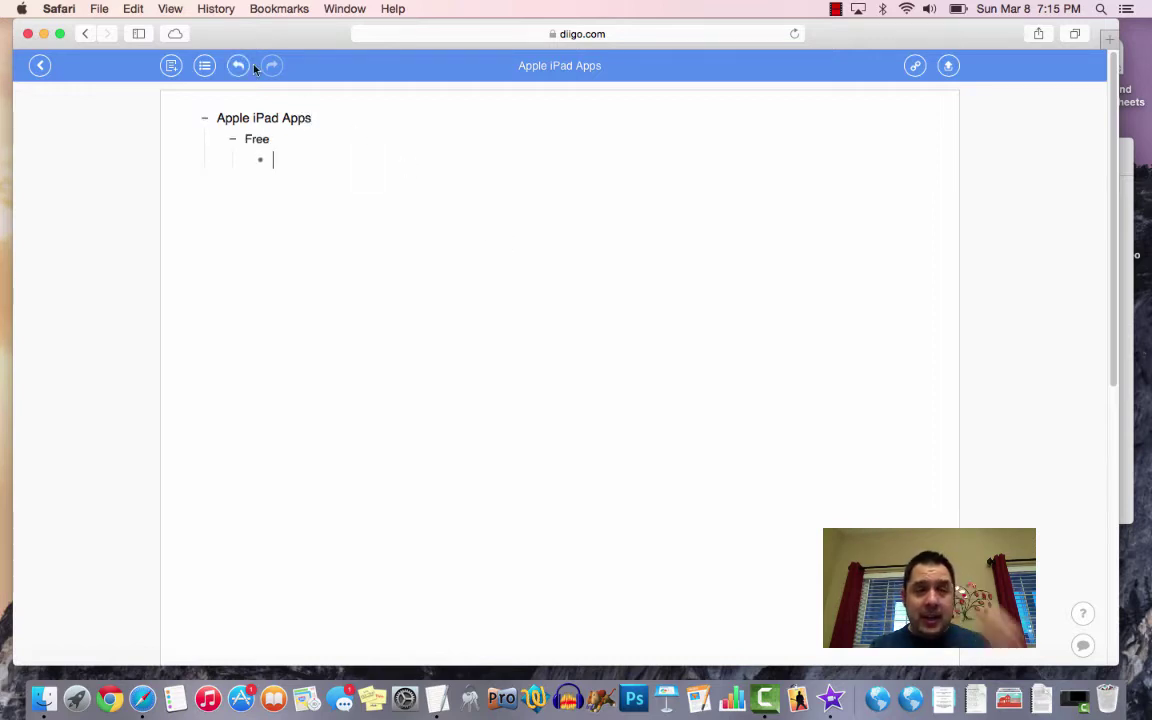
# Step: Drag the Evernote bookmark from the library panel to sit under Free
pyautogui.click(171, 69)
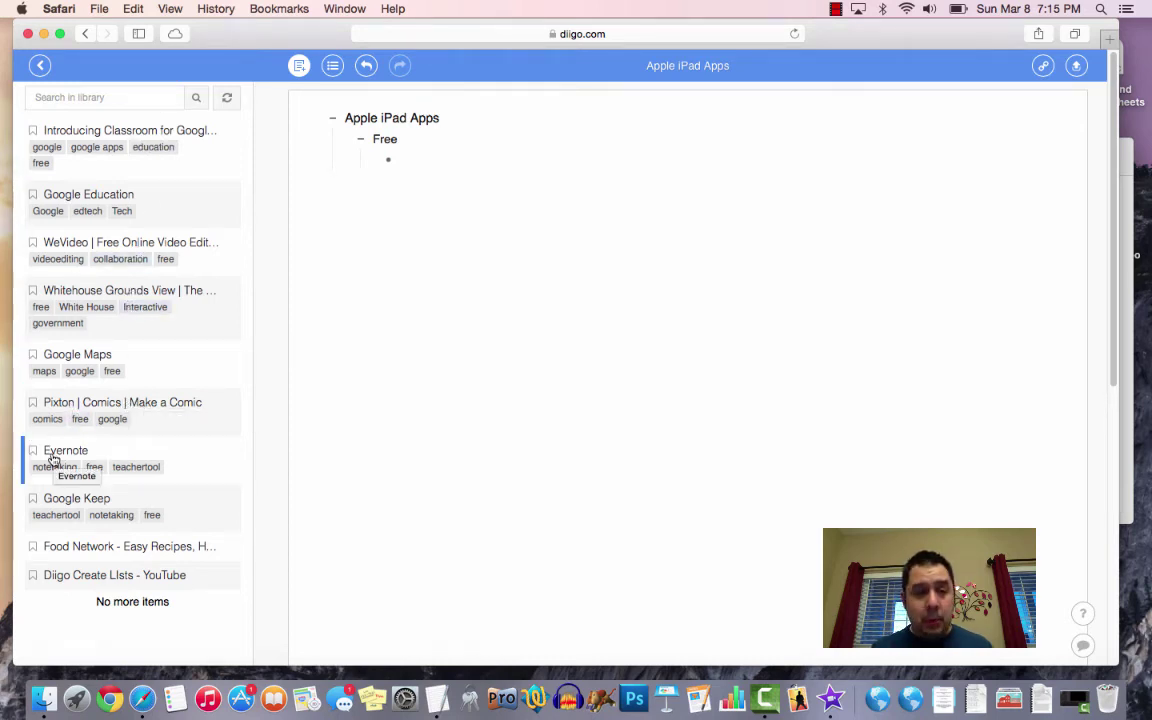
pyautogui.moveTo(46, 450); pyautogui.dragTo(458, 162)
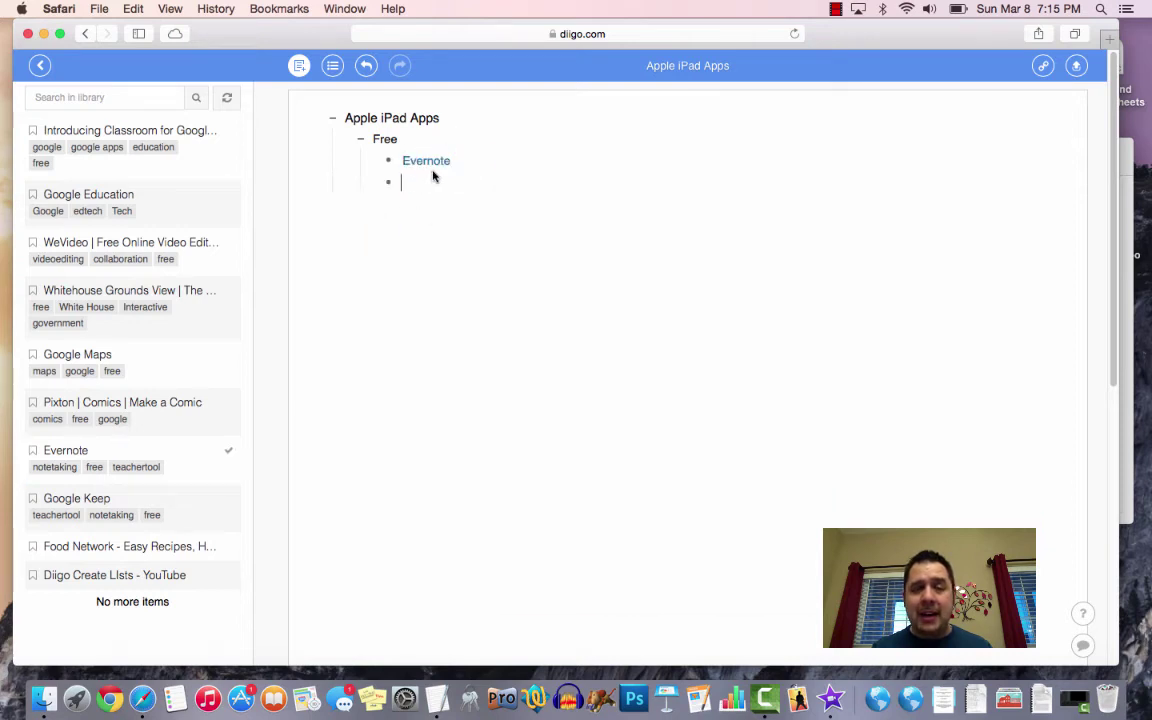
pyautogui.moveTo(440, 162)
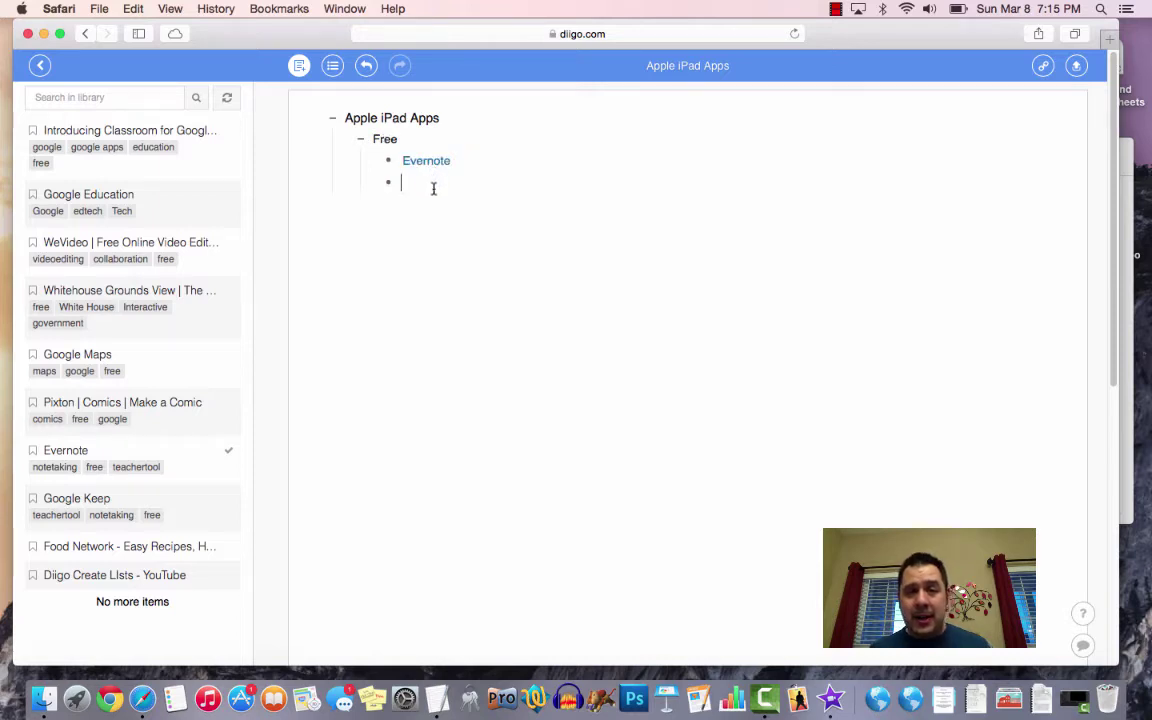
# Step: Nest a note under Evernote reading 'Free, iOS, Android, and Web (and Mac and Windows)'
pyautogui.press('Tab')
pyautogui.write('Free')
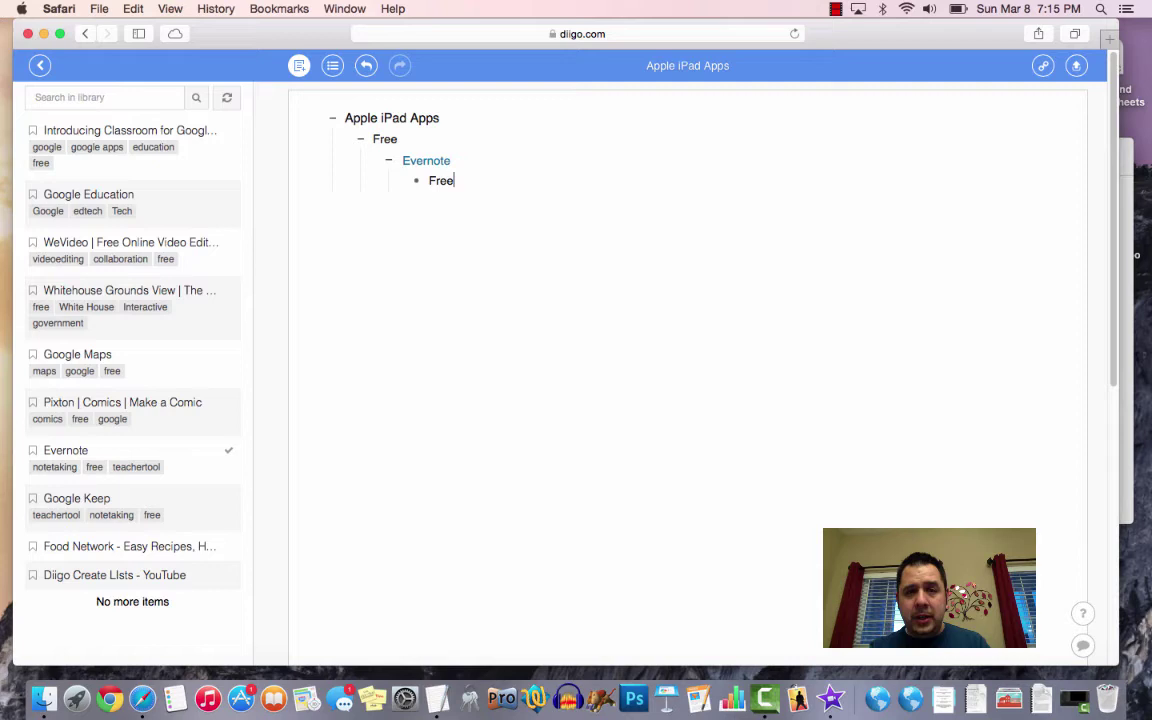
pyautogui.write(', iPad')
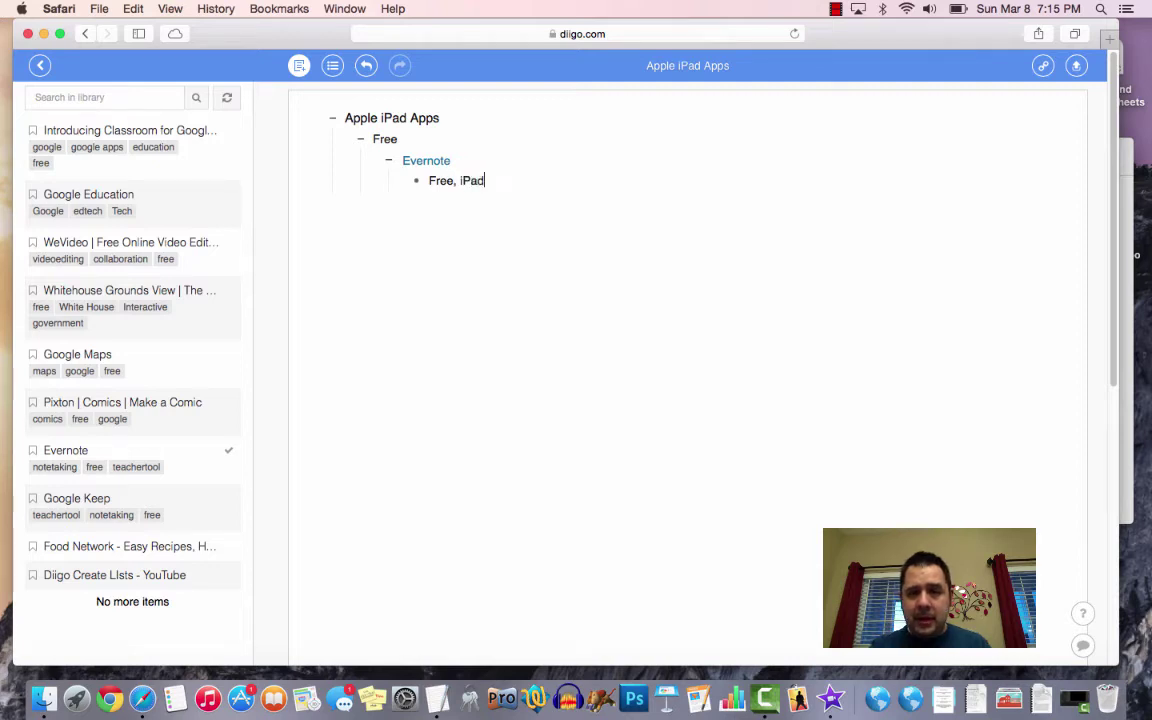
pyautogui.press('BackSpace')
pyautogui.press('BackSpace')
pyautogui.press('BackSpace')
pyautogui.write('OS, And')
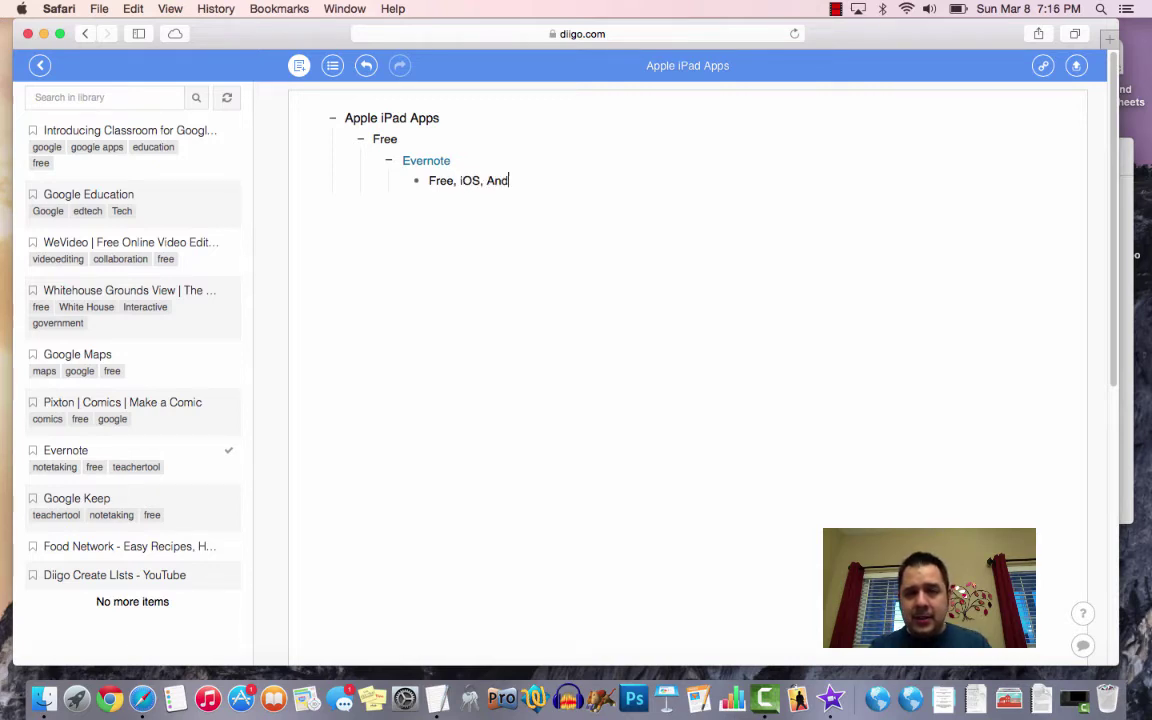
pyautogui.write('roid, and ')
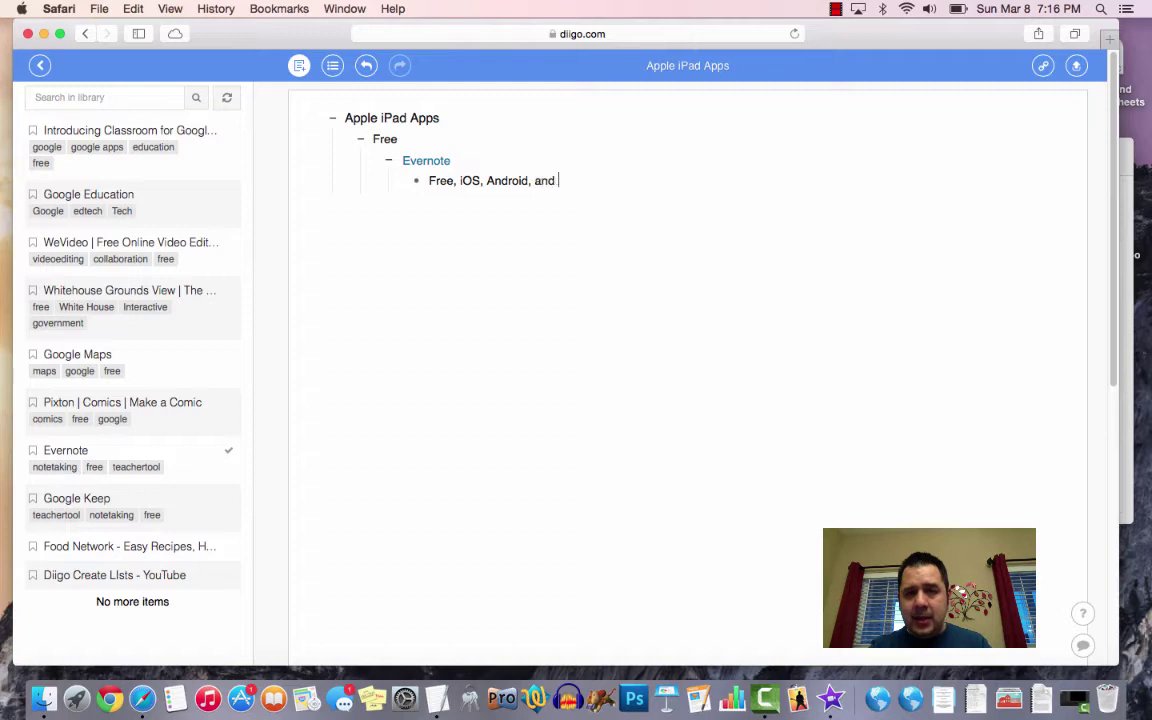
pyautogui.write('Web')
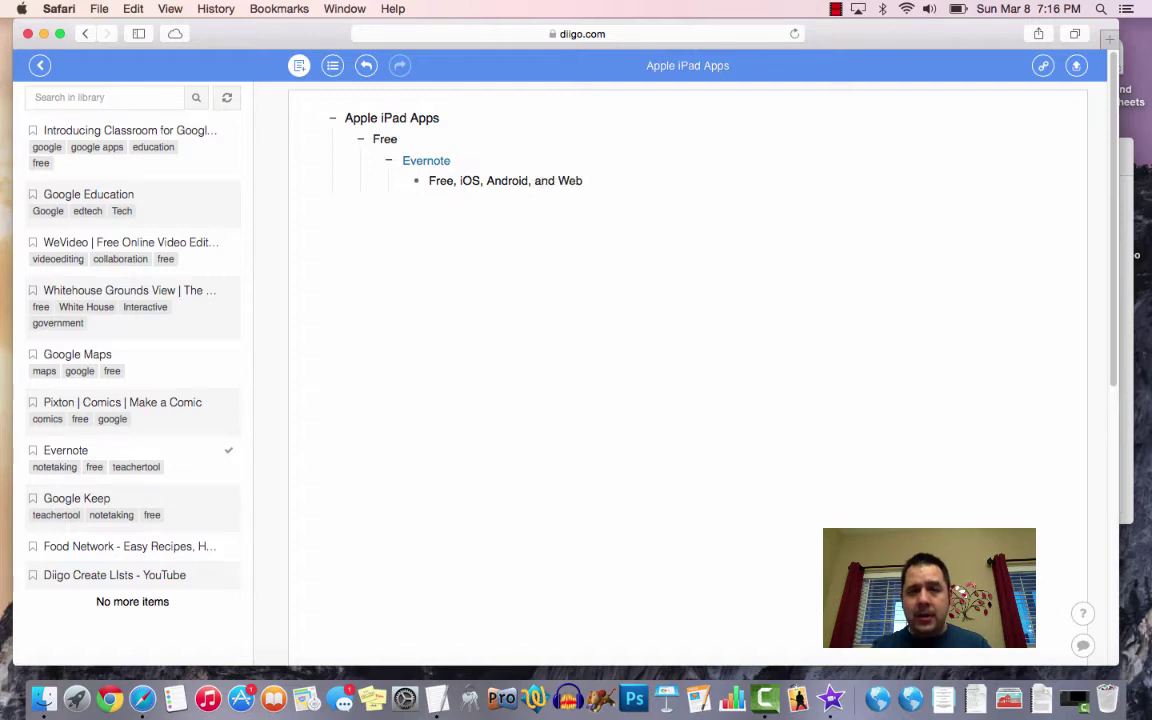
pyautogui.write(' (and M')
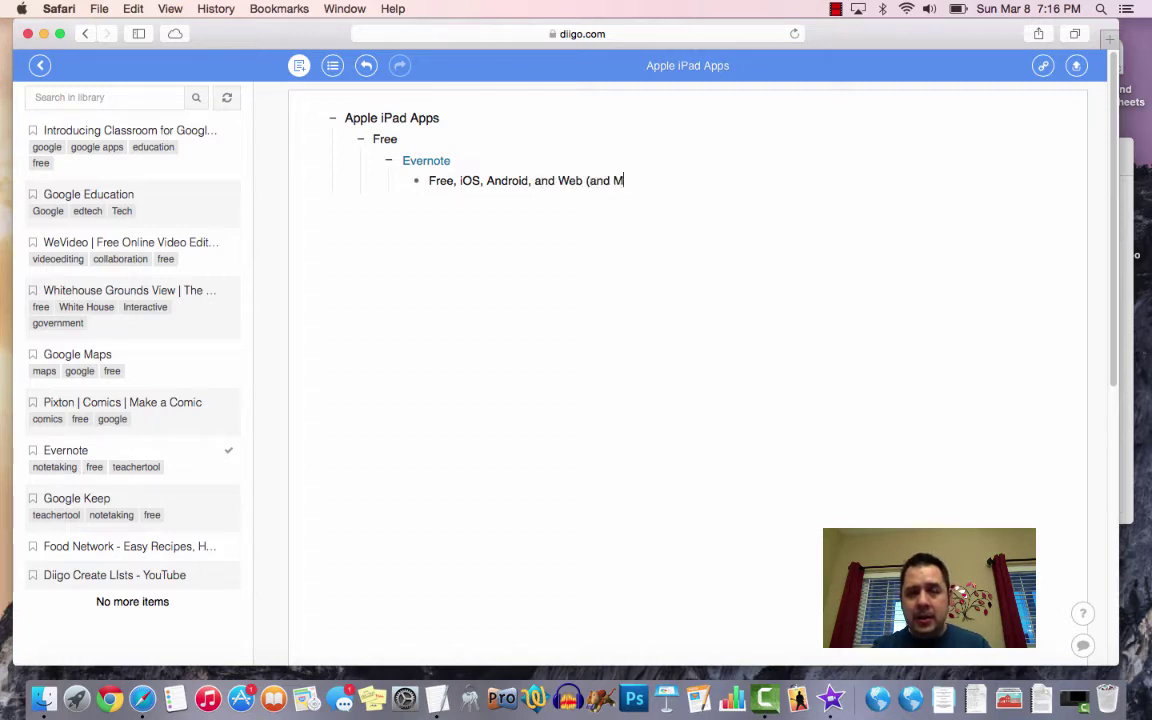
pyautogui.write('ac and Windows)')
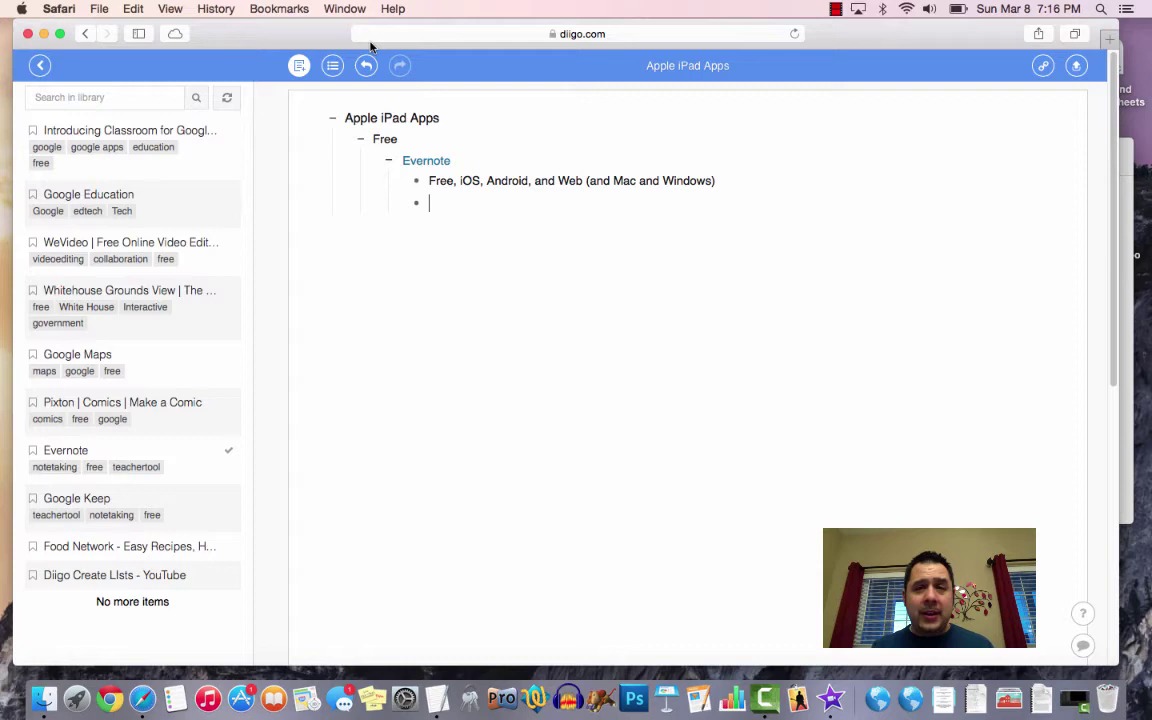
pyautogui.click(41, 66)
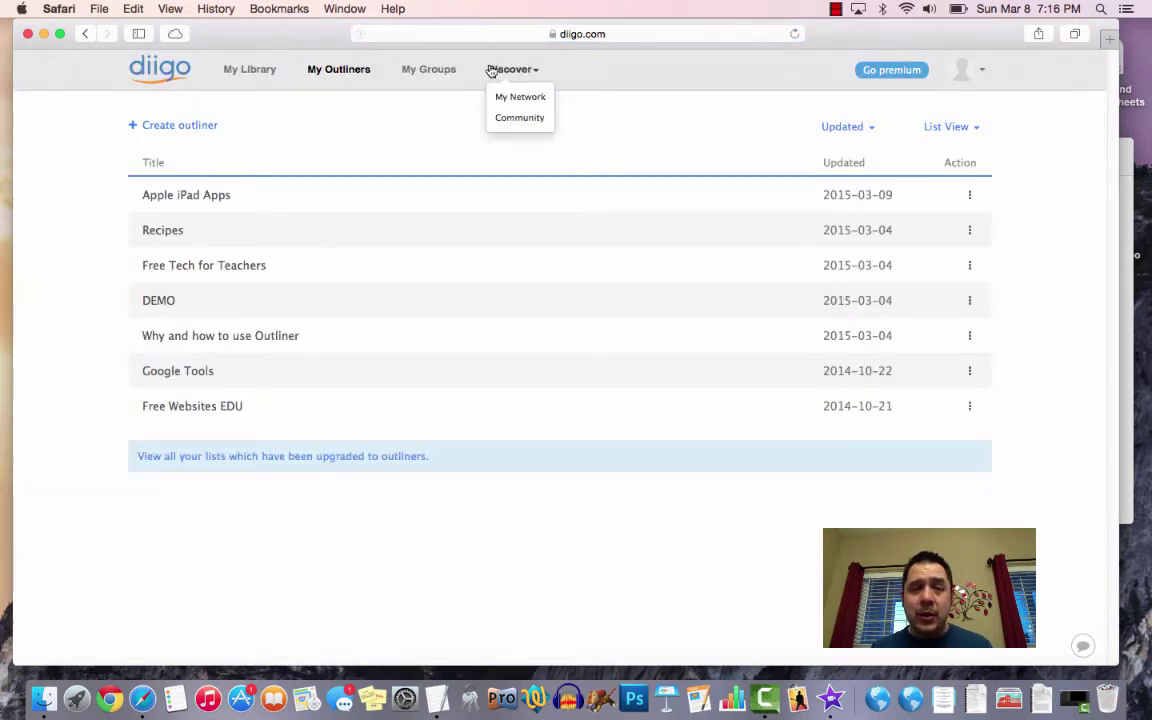
pyautogui.click(231, 72)
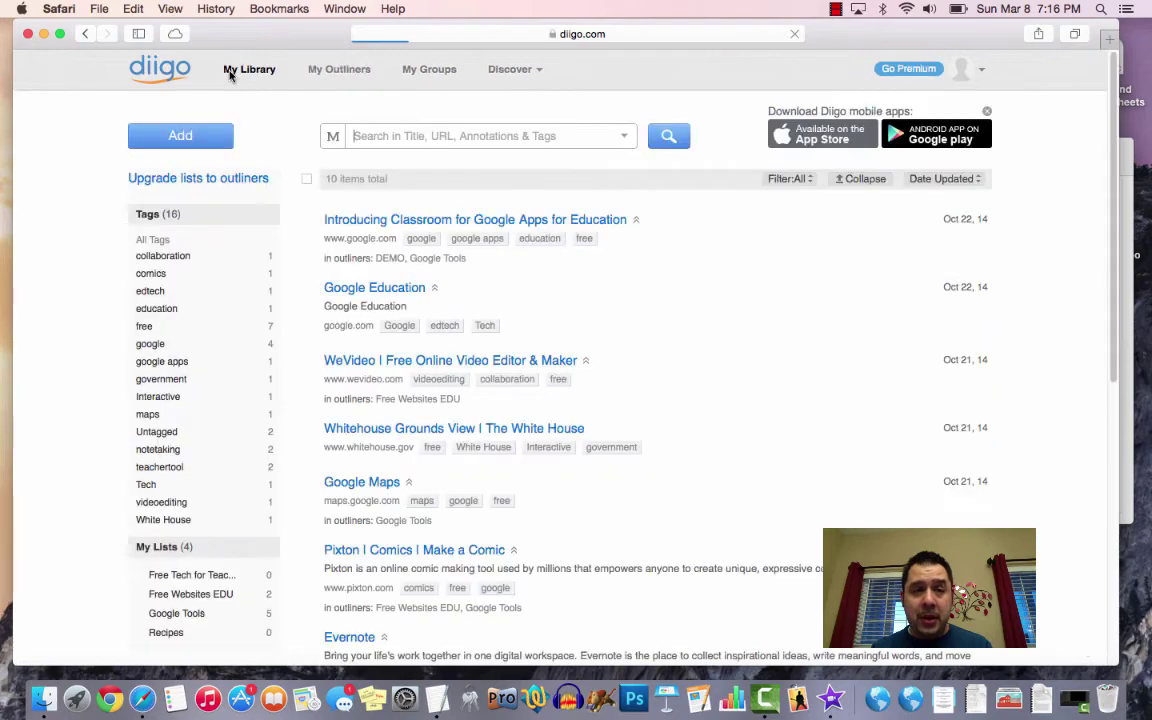
pyautogui.click(177, 140)
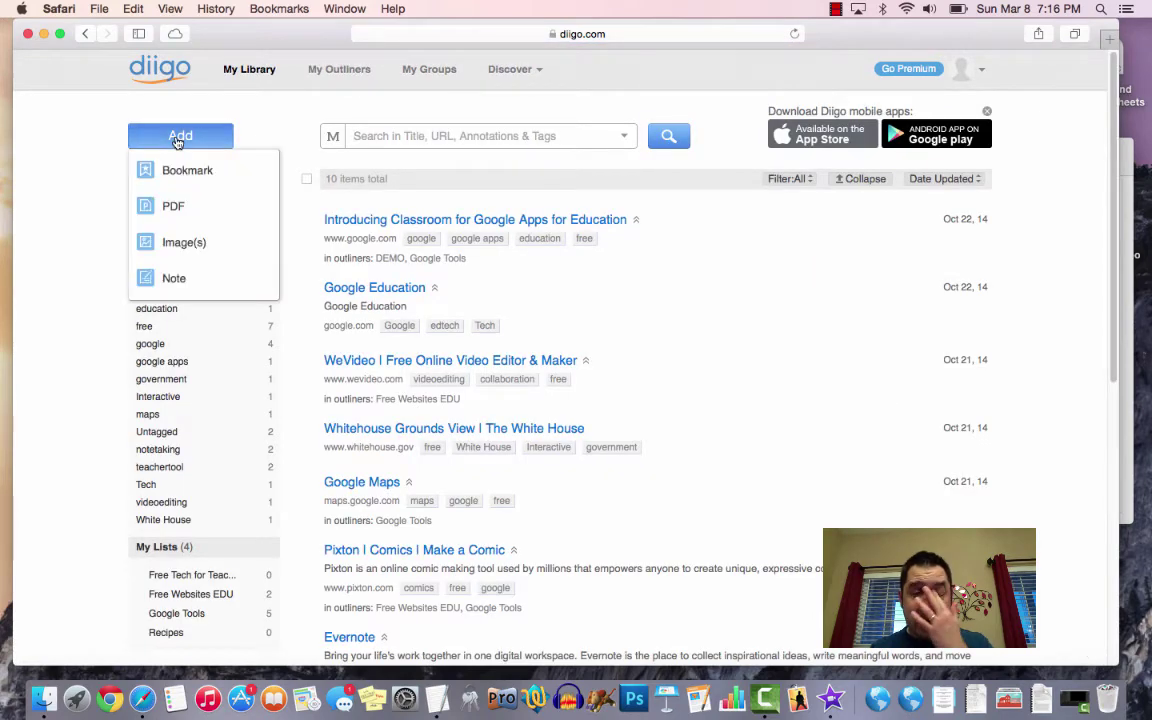
pyautogui.click(196, 172)
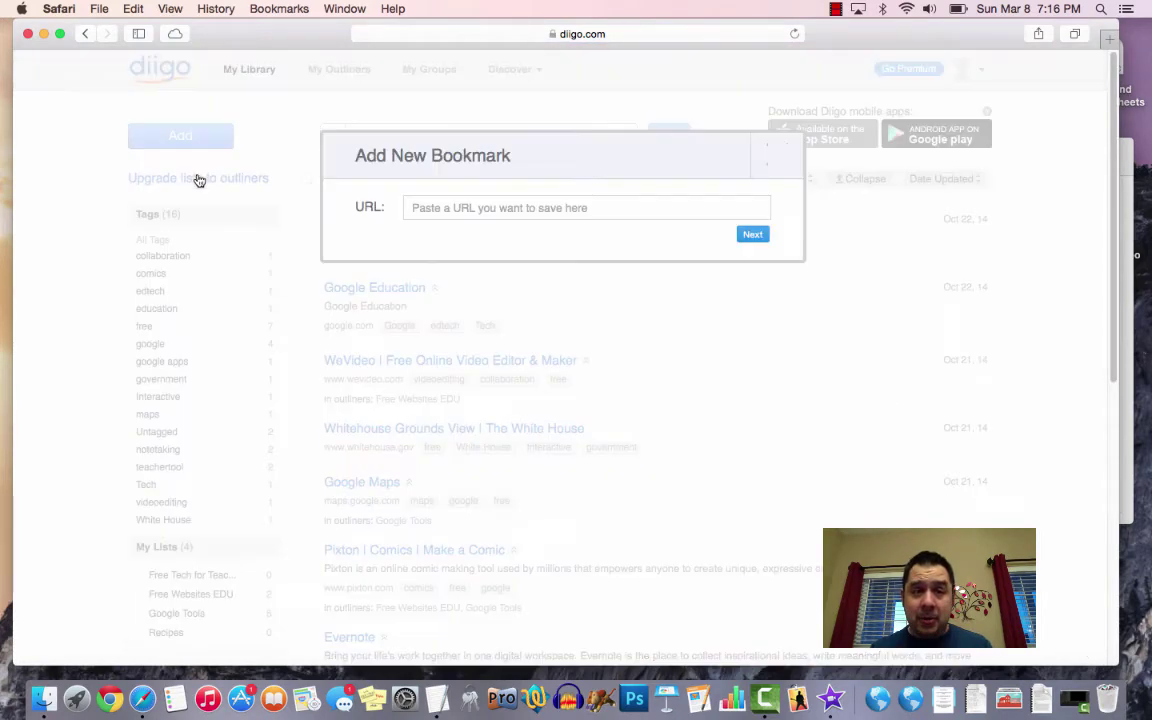
pyautogui.write('http')
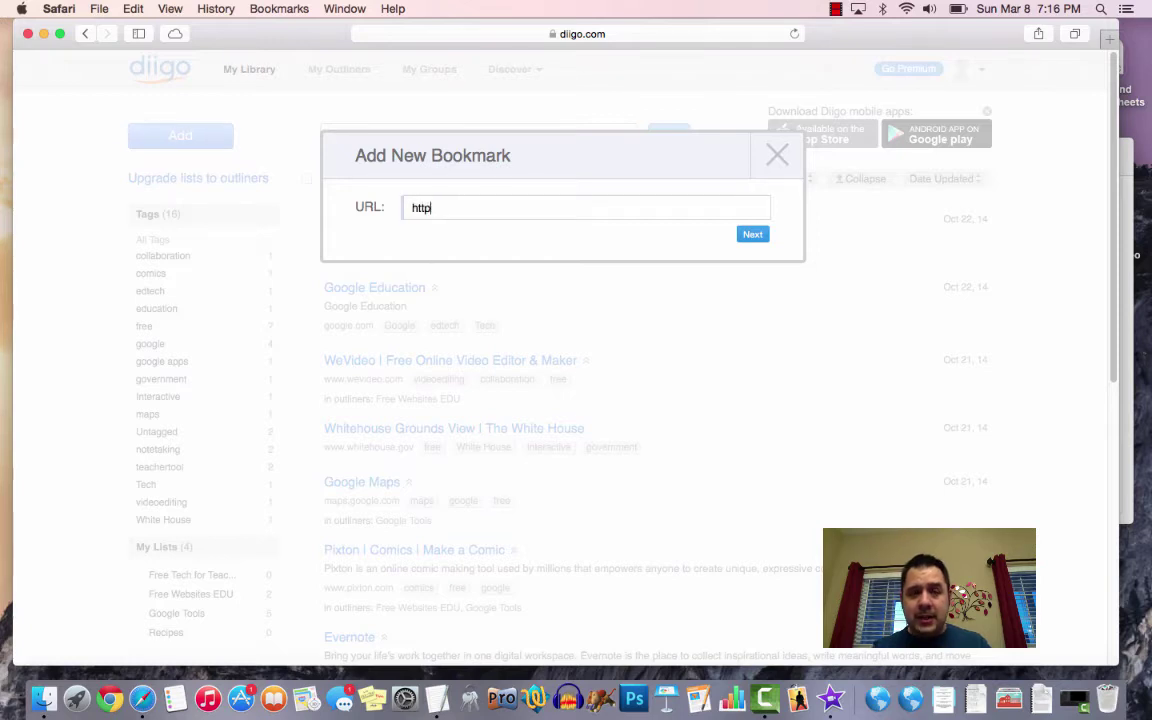
pyautogui.write('://aap')
pyautogui.press('BackSpace')
pyautogui.press('BackSpace')
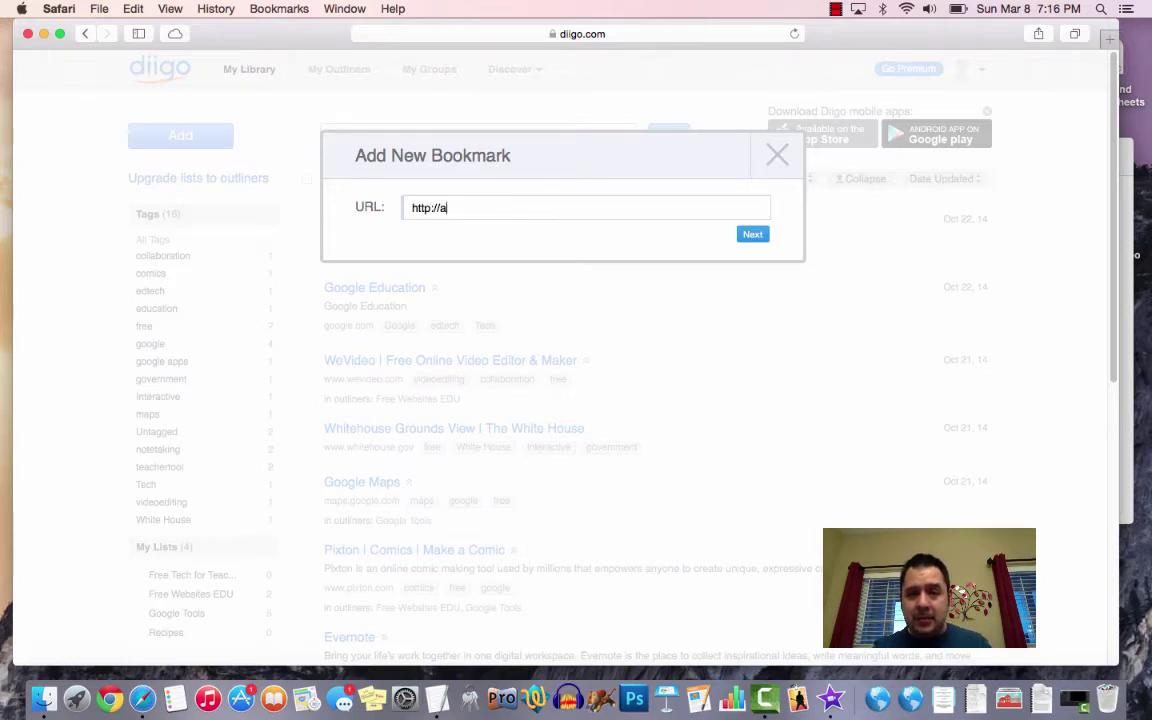
pyautogui.write('pple.com/education')
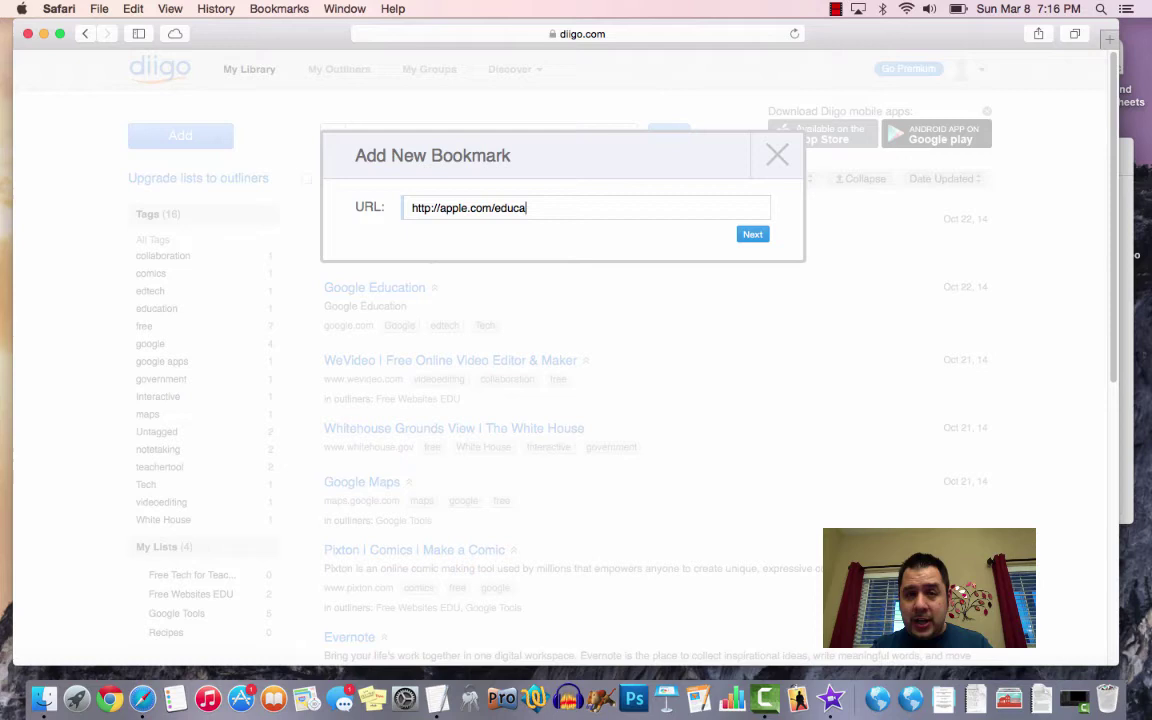
pyautogui.click(745, 240)
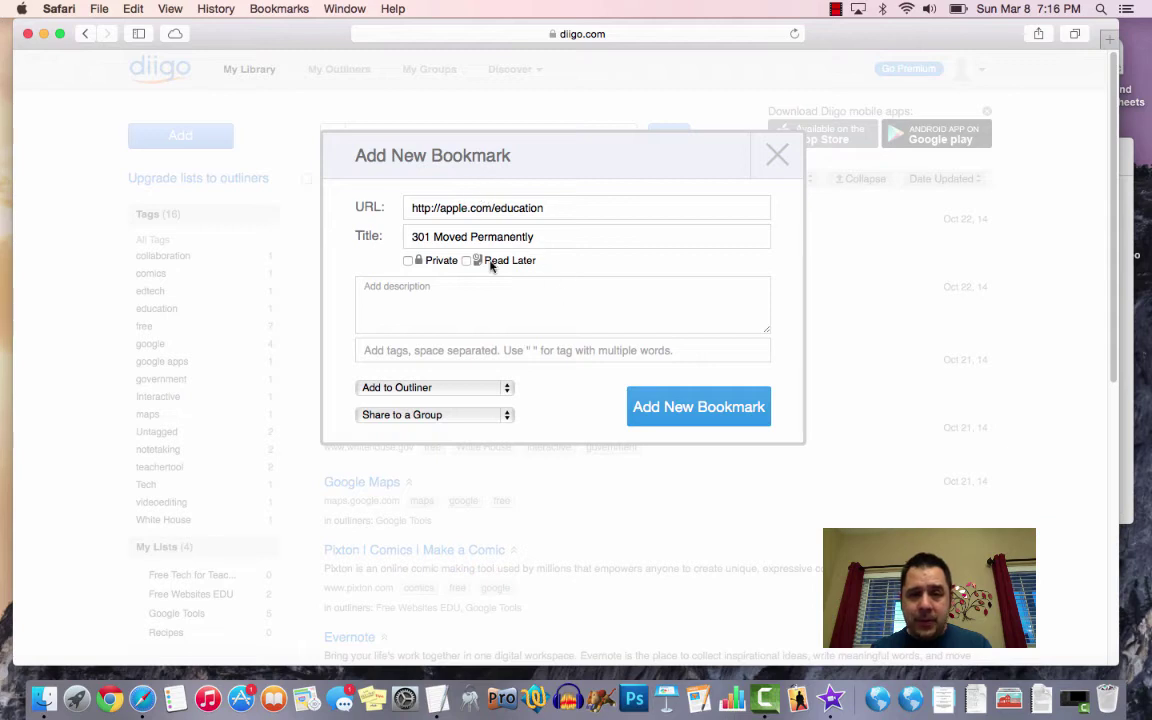
pyautogui.click(441, 208)
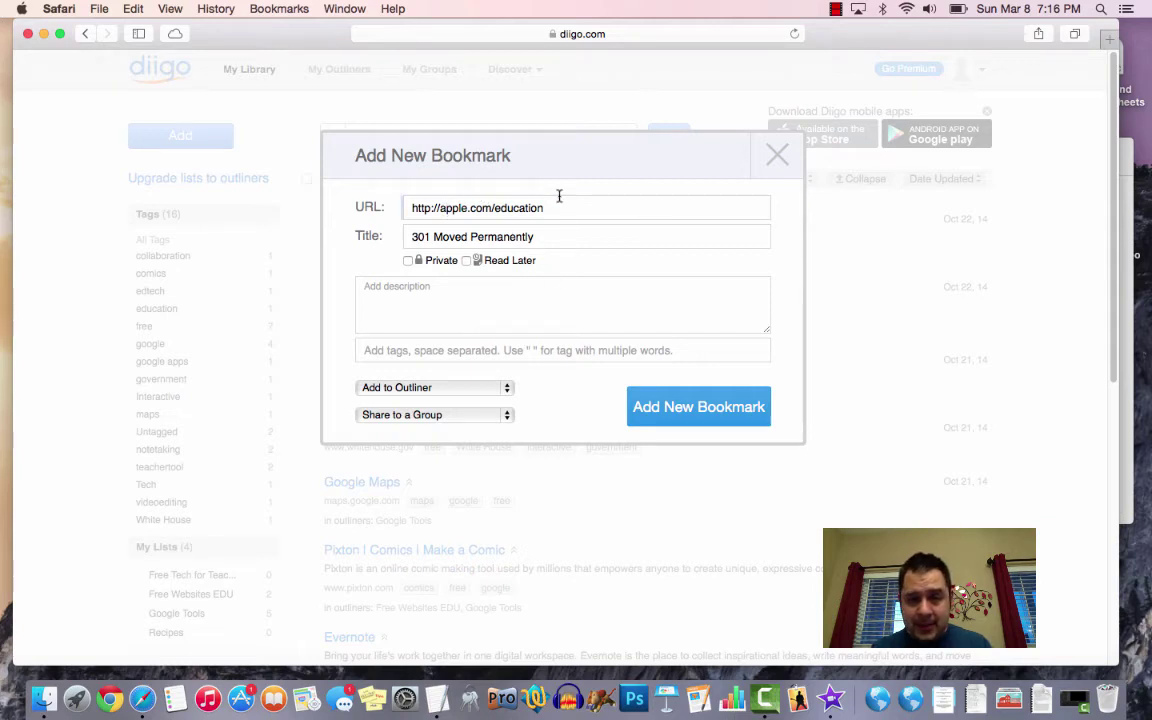
pyautogui.write('www.')
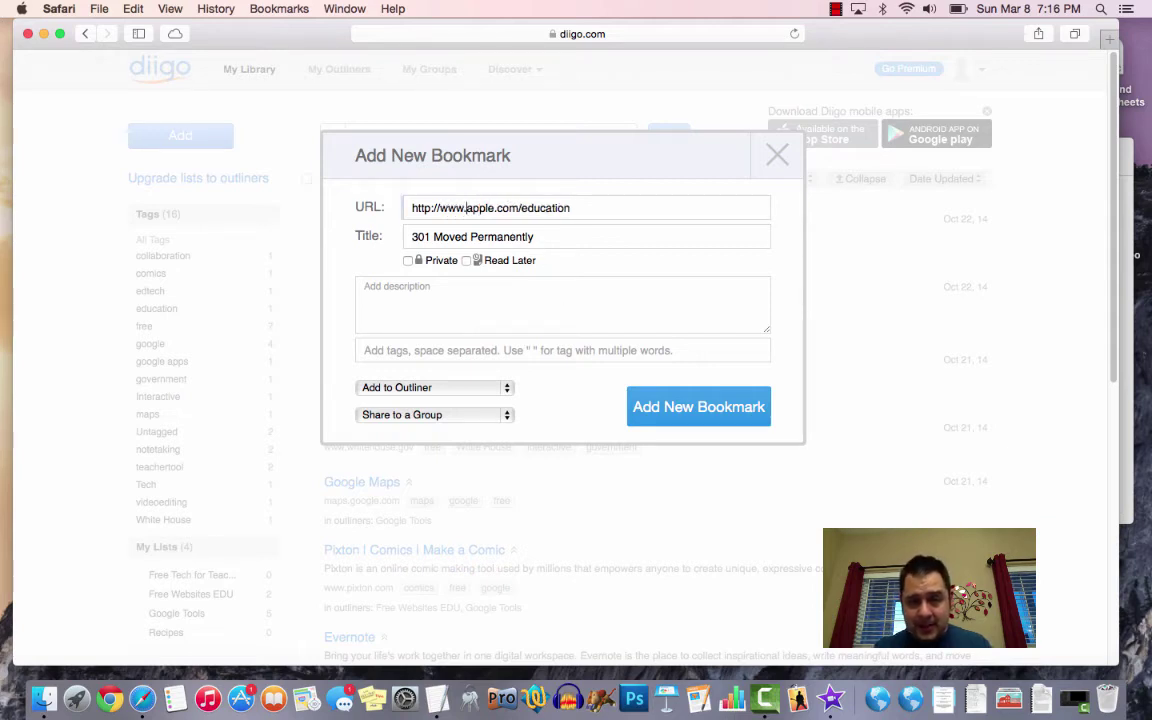
pyautogui.tripleClick(613, 233)
pyautogui.write('Apple ')
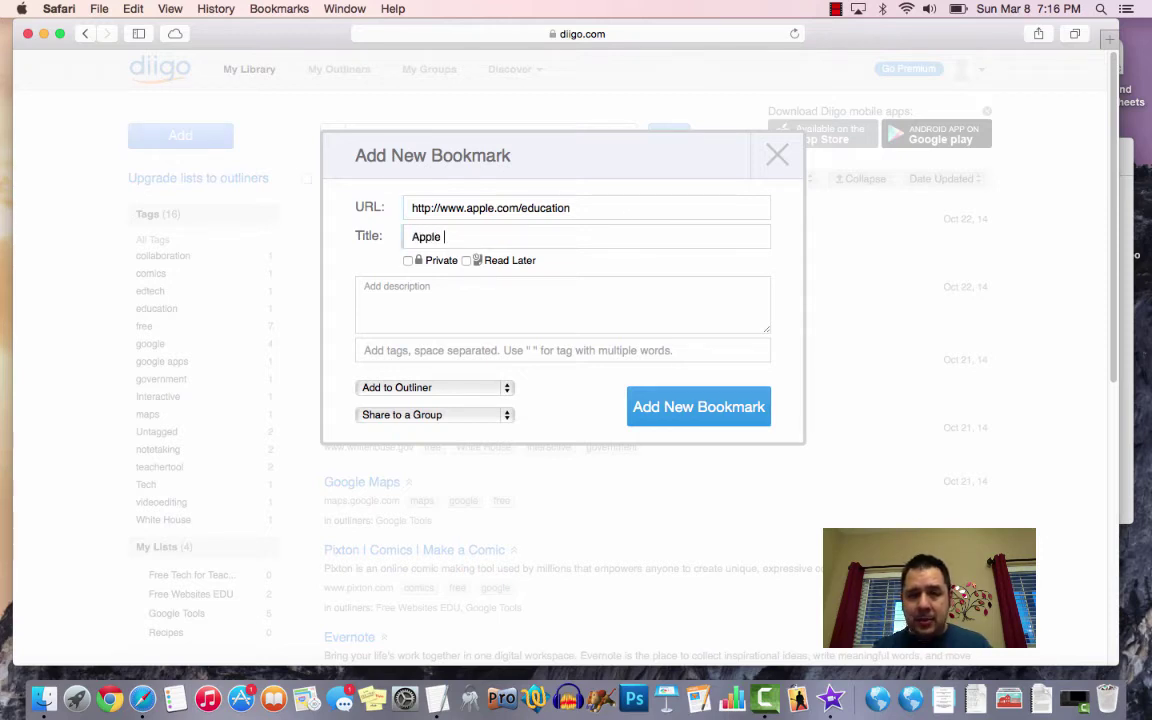
pyautogui.write('Education')
pyautogui.click(523, 289)
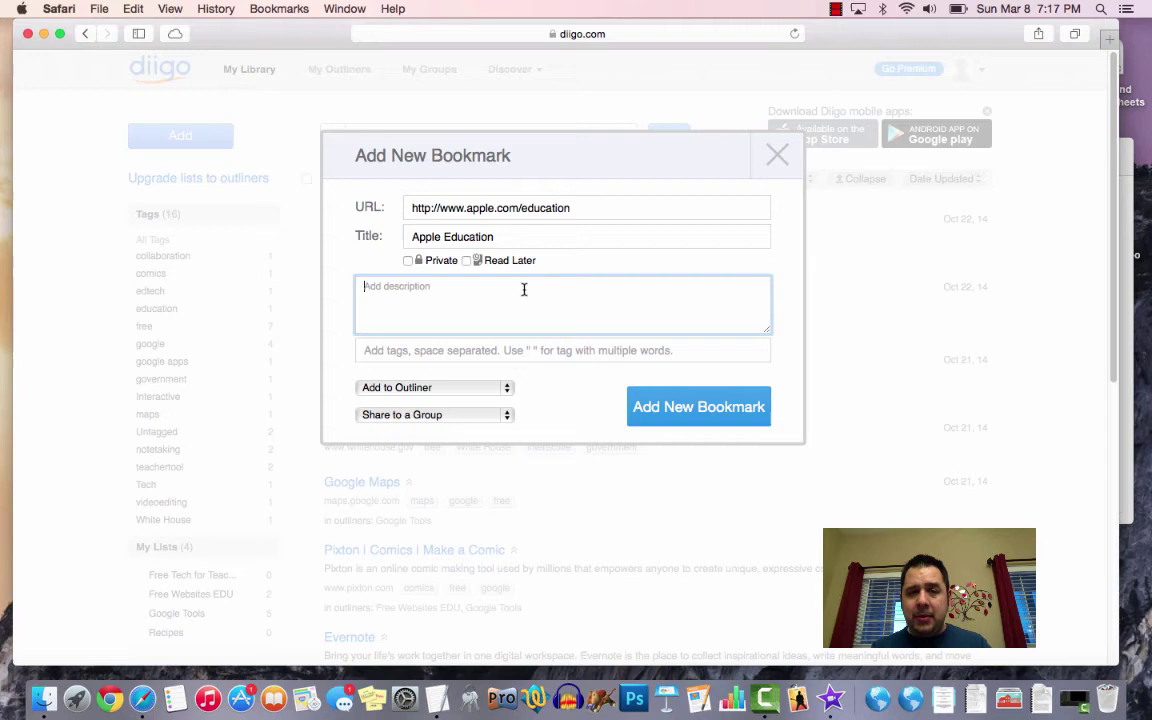
pyautogui.write('Apple Educ')
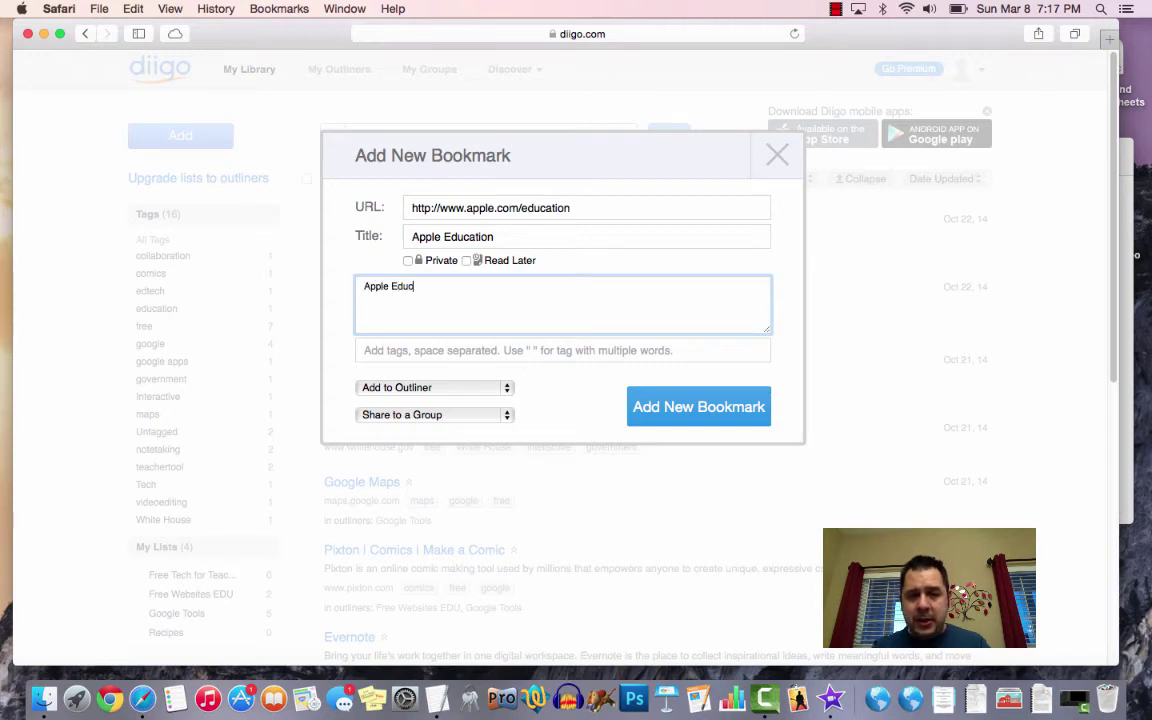
pyautogui.write('ation website')
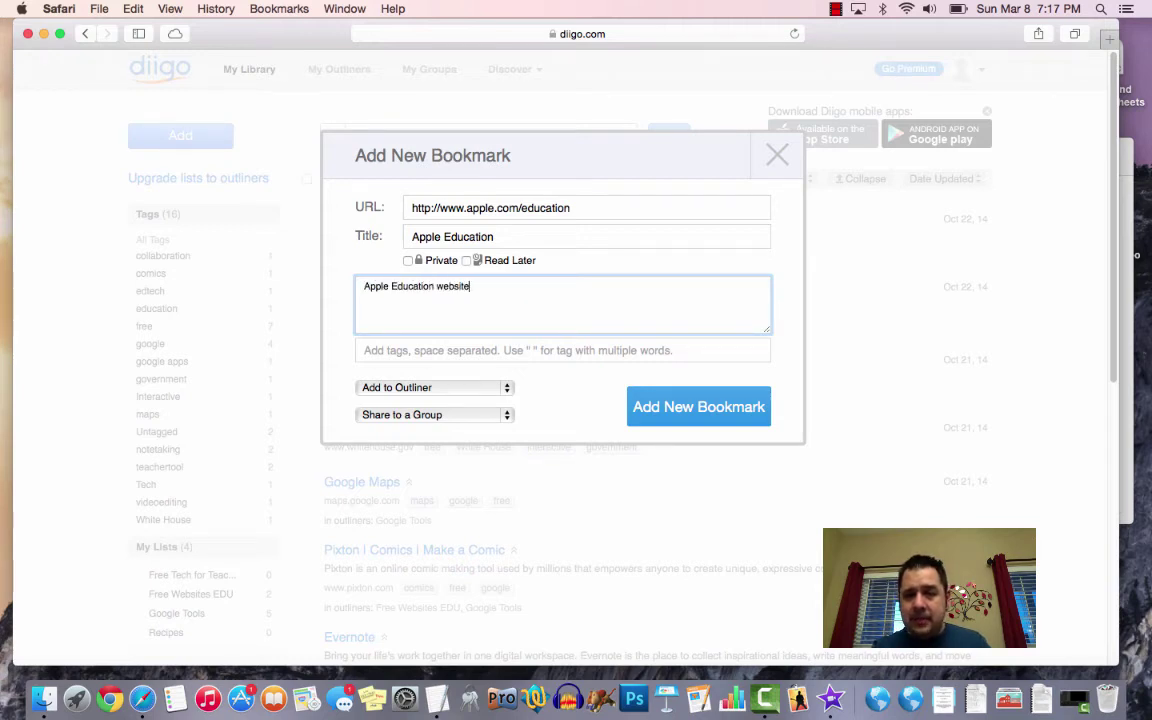
# Step: File the bookmark in the Apple iPad Apps outliner and save it
pyautogui.click(454, 388)
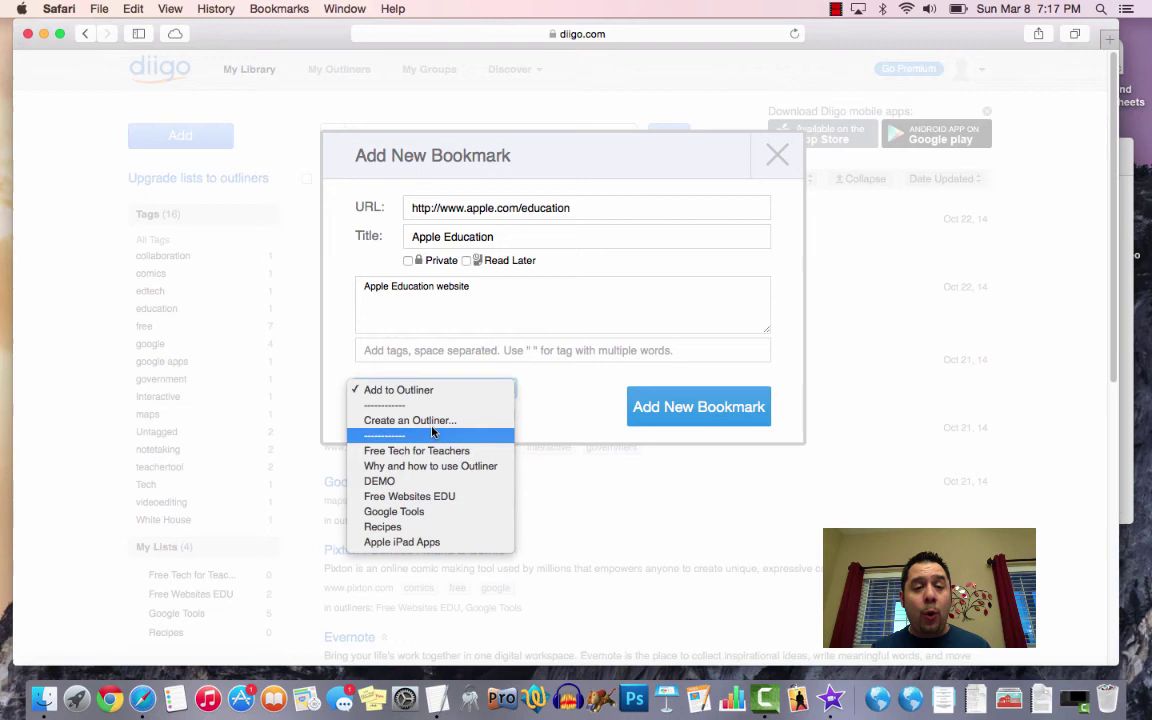
pyautogui.click(447, 542)
pyautogui.click(716, 410)
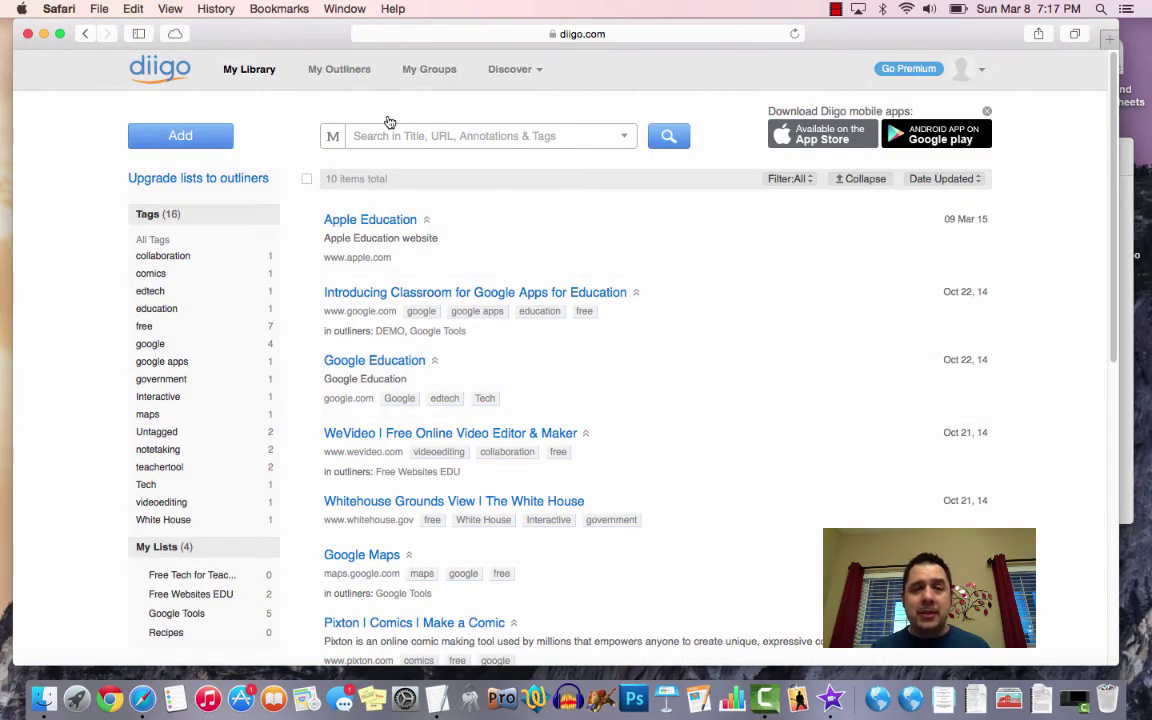
# Step: Open the Apple iPad Apps outliner from My Outliners to see the Apple Education bookmark
pyautogui.click(317, 73)
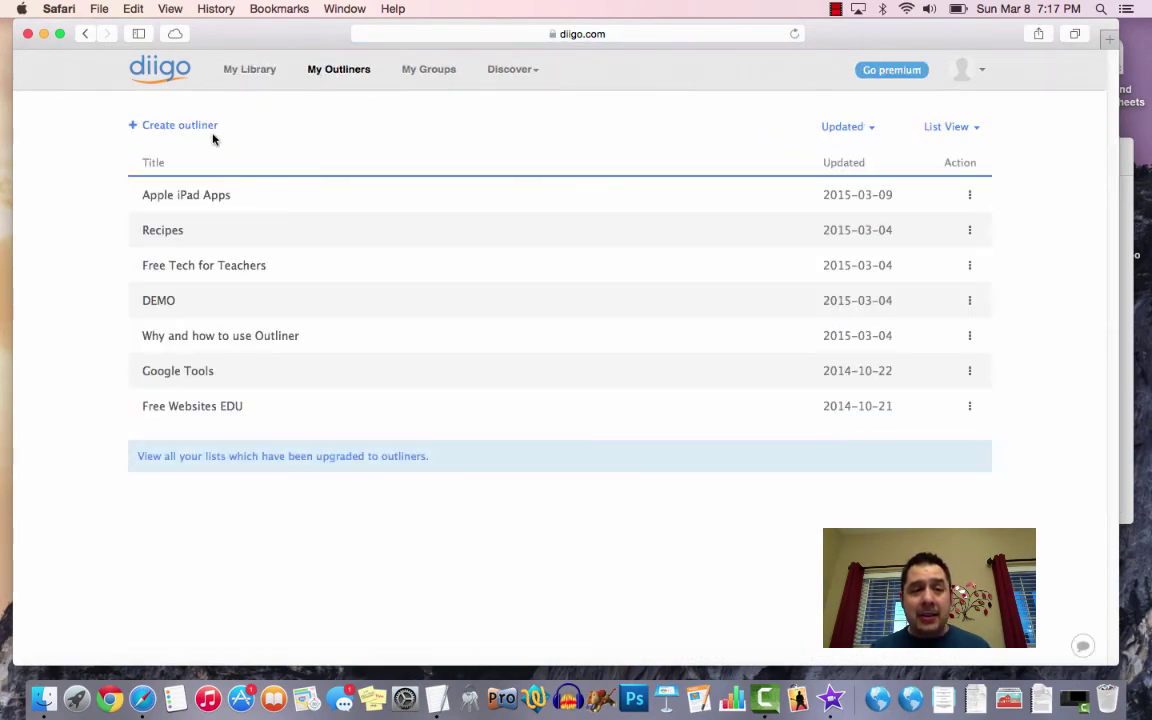
pyautogui.click(149, 196)
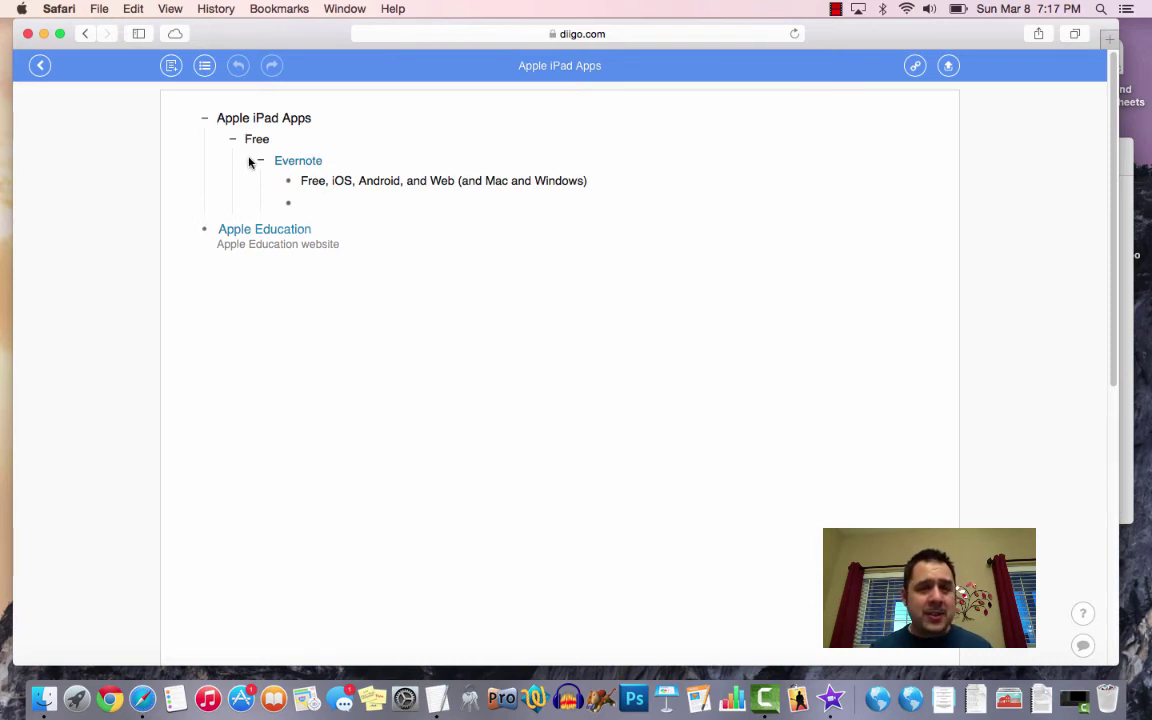
pyautogui.moveTo(250, 162); pyautogui.dragTo(338, 170)
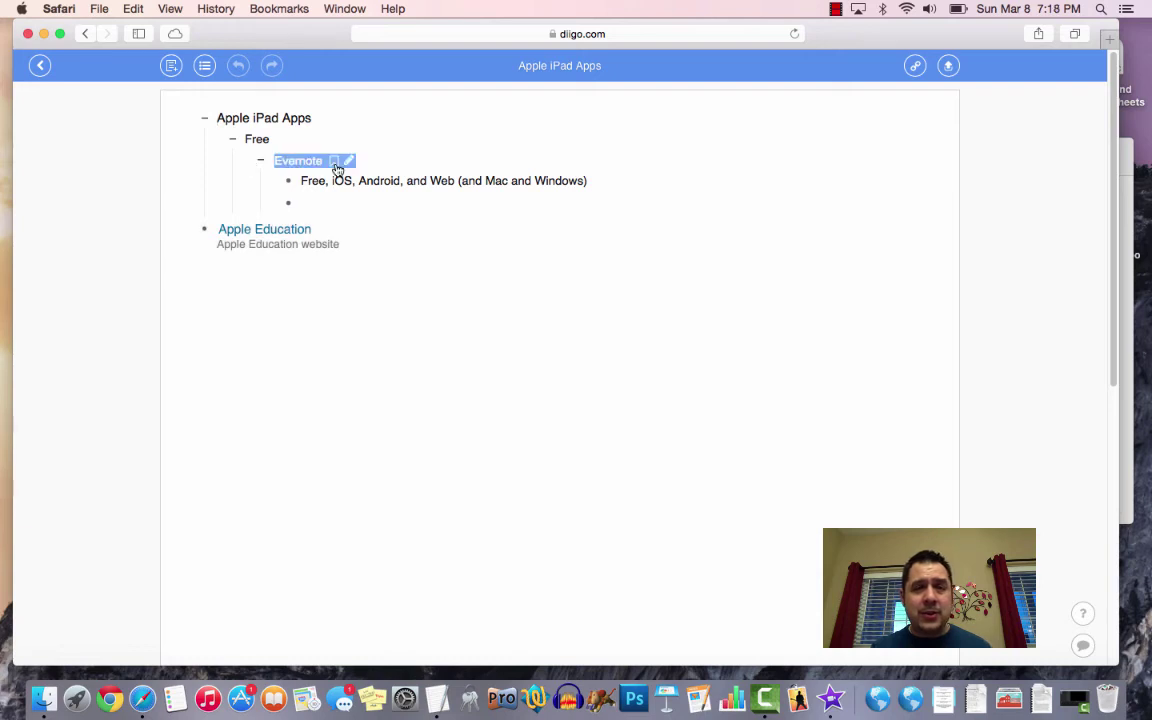
pyautogui.click(475, 167)
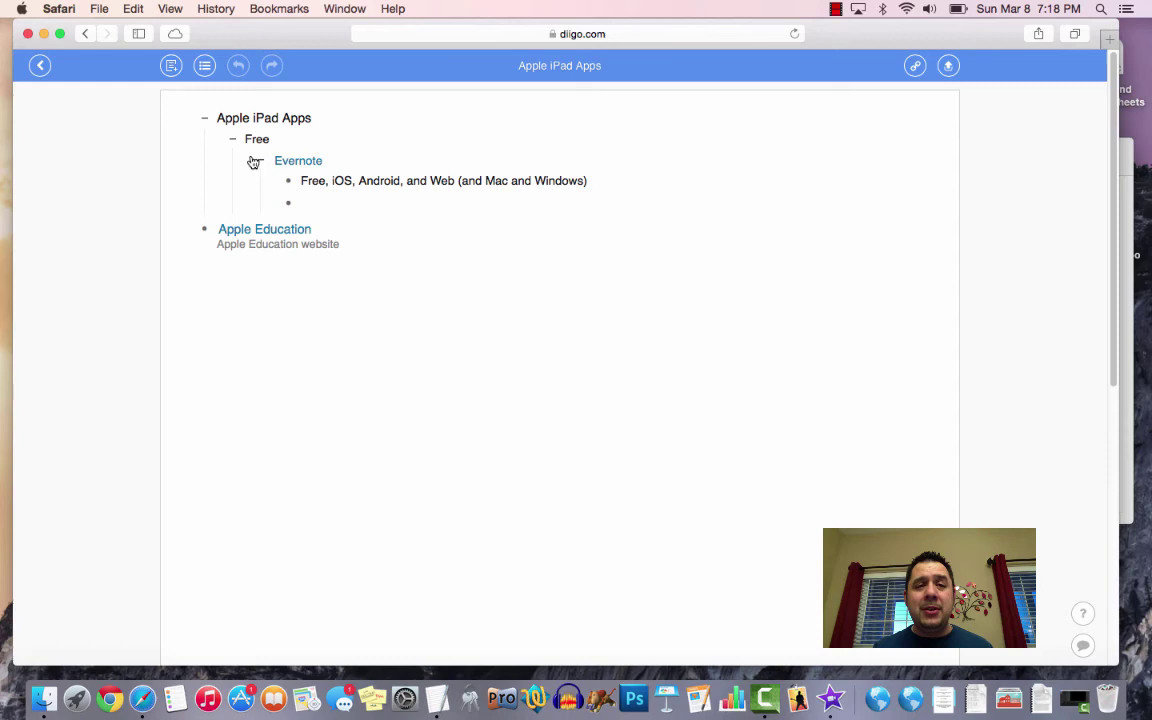
pyautogui.doubleClick(289, 162)
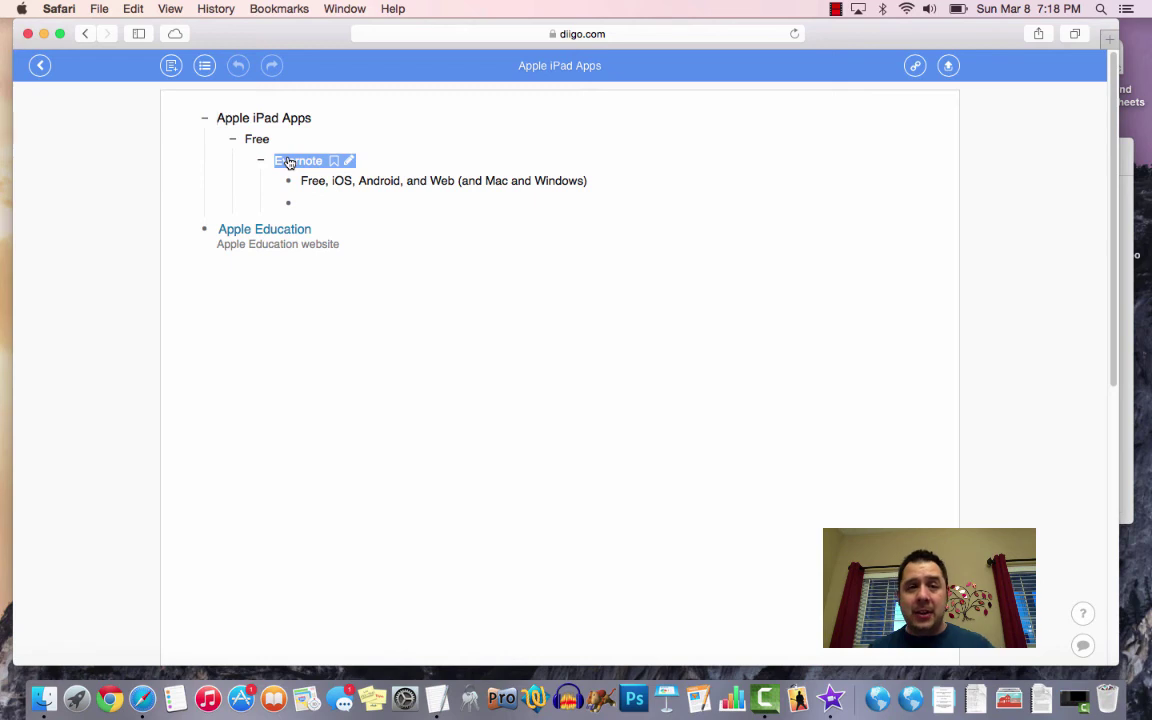
pyautogui.click(289, 162)
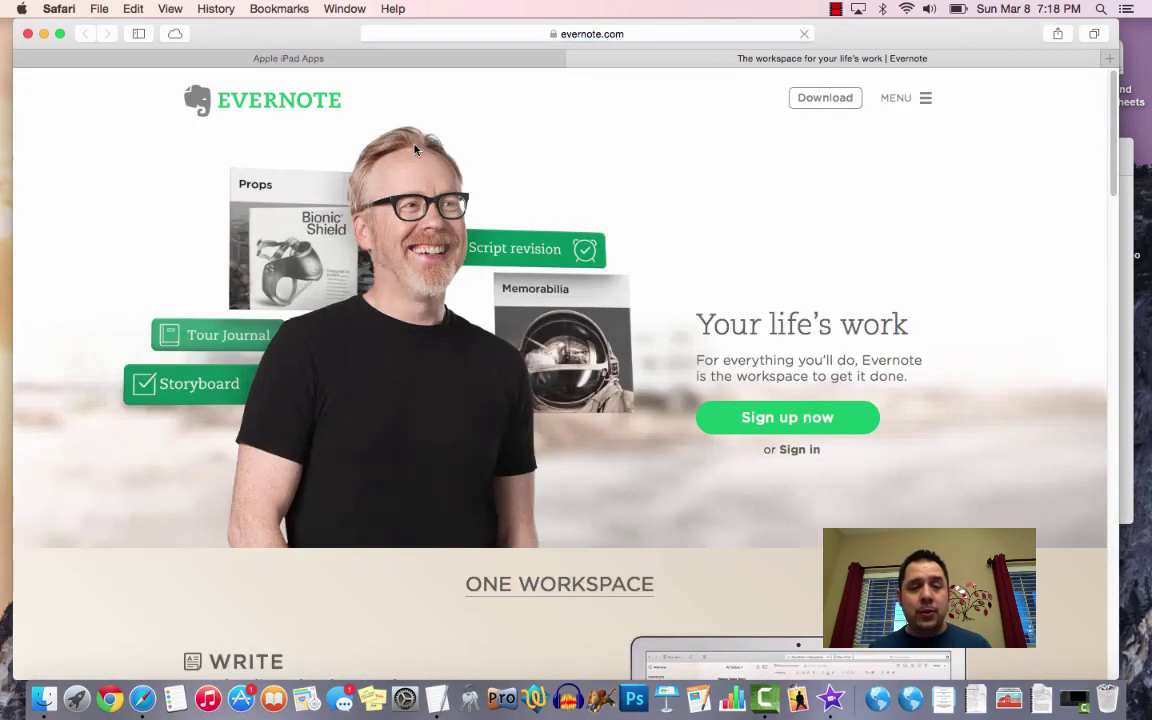
pyautogui.press('super+w')
pyautogui.click(311, 229)
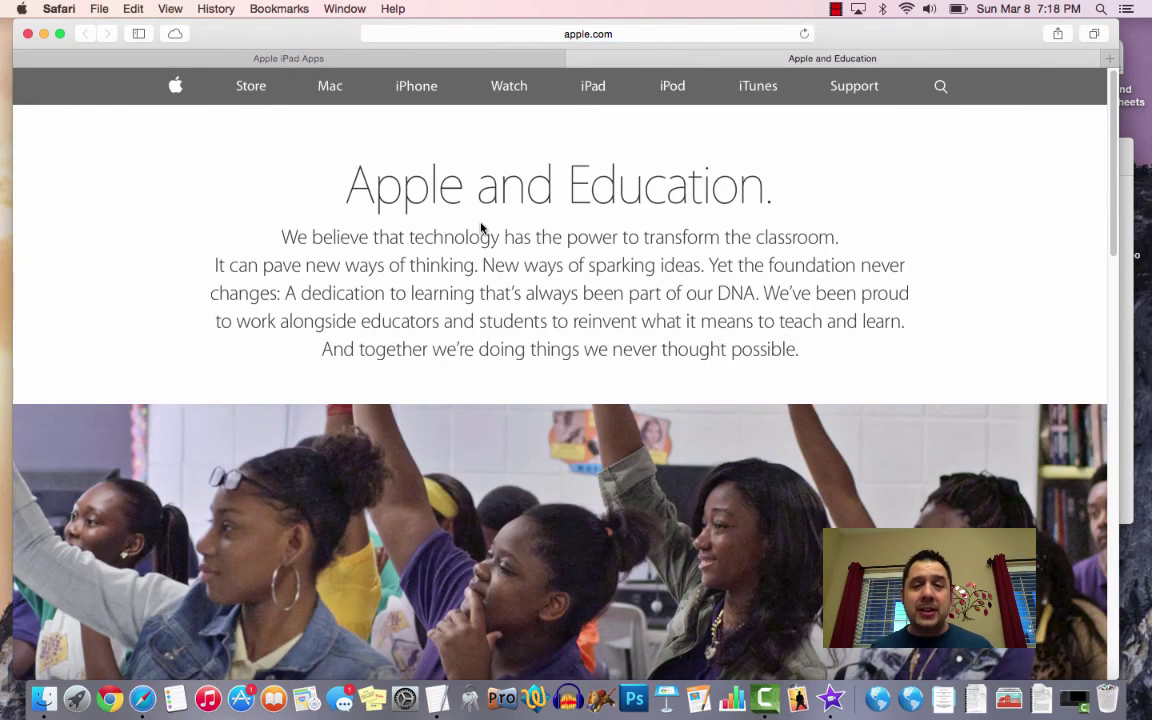
pyautogui.press('super+w')
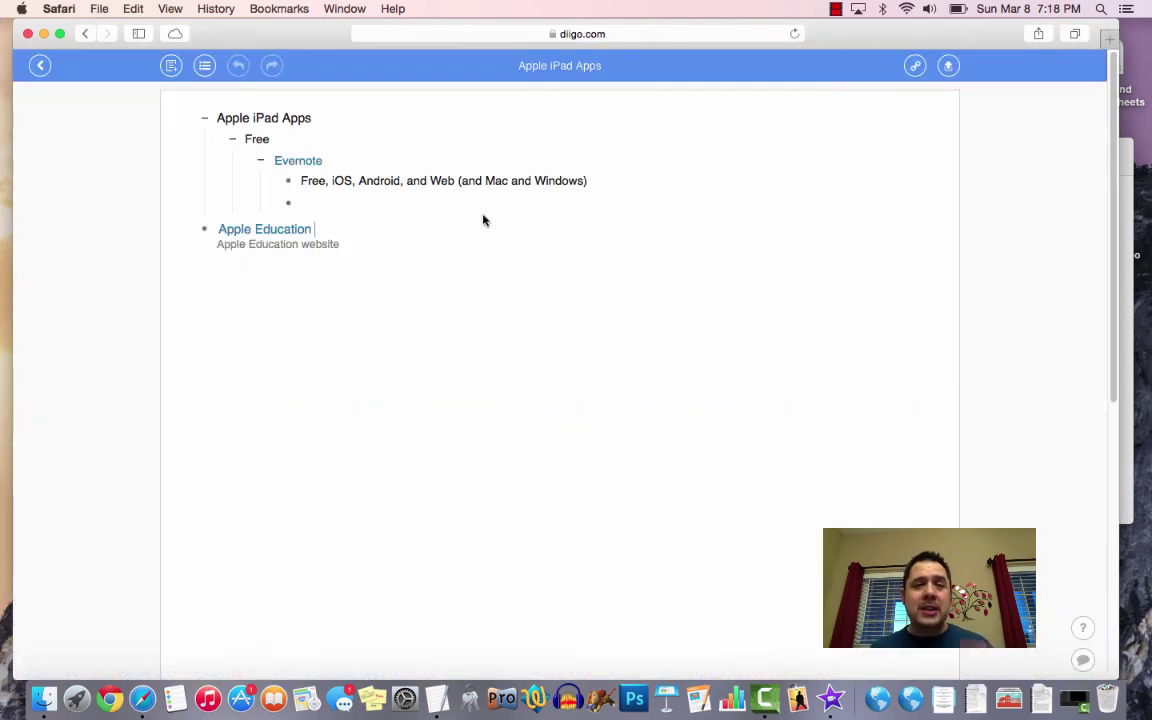